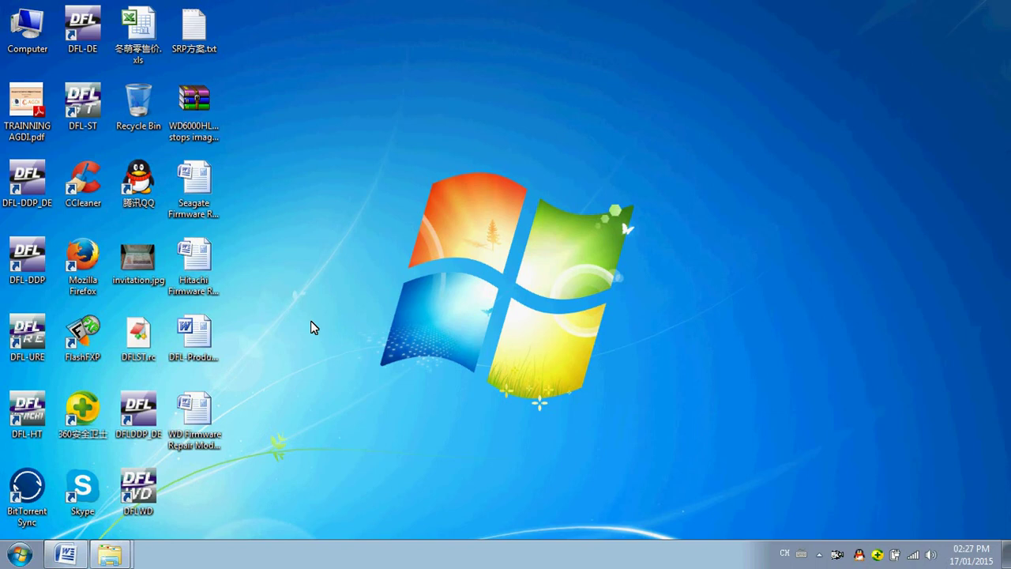
# - Launch DFL-WD, keep the SATA interface, and check the version (DFLWD 2.63)
pyautogui.click(139, 490)
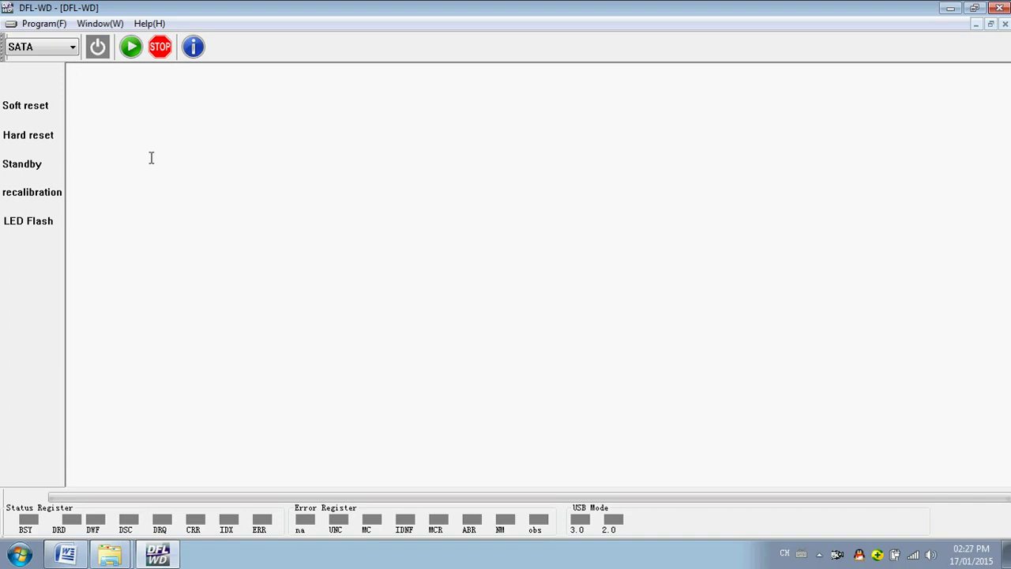
pyautogui.click(72, 46)
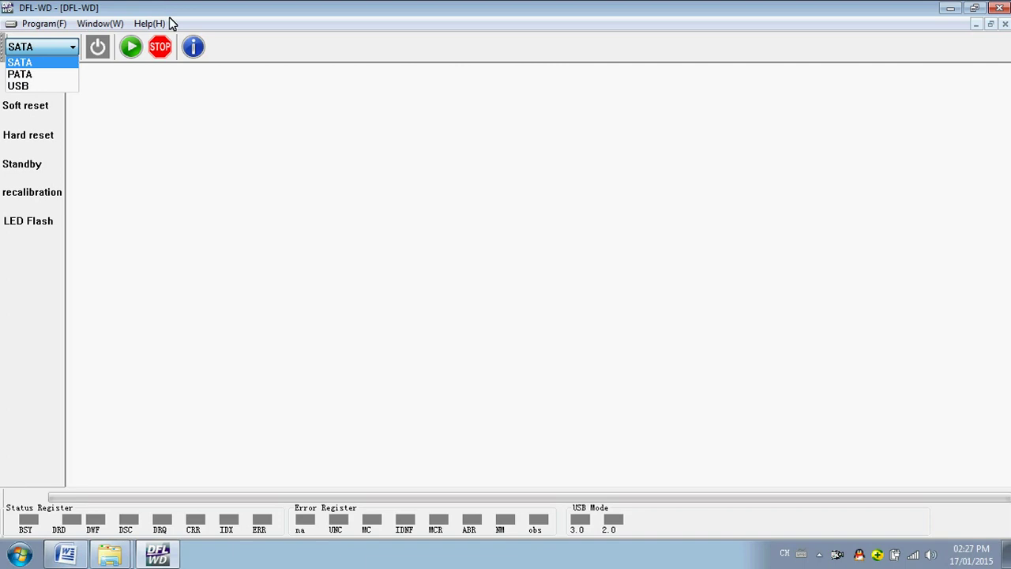
pyautogui.click(166, 95)
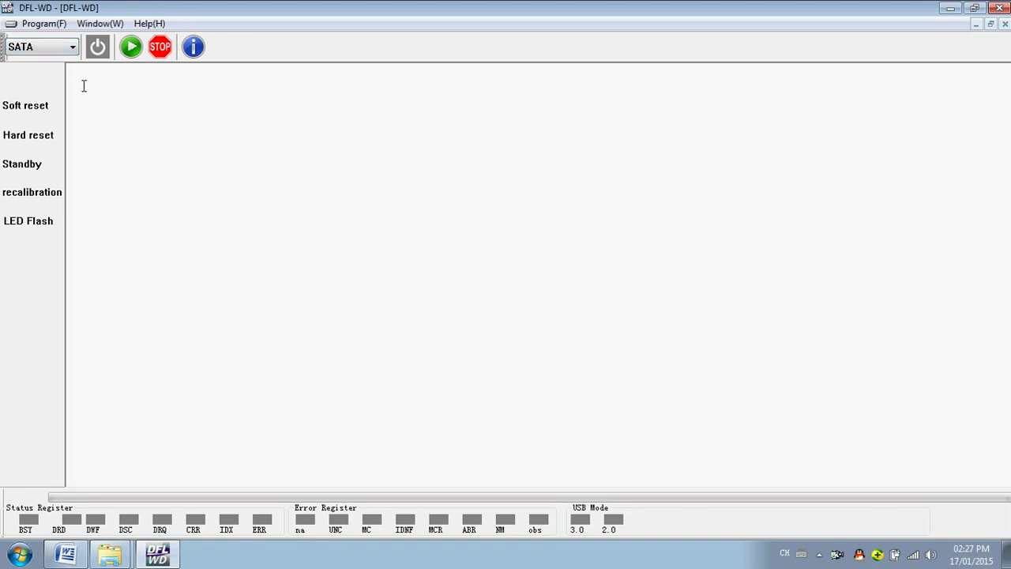
pyautogui.click(191, 49)
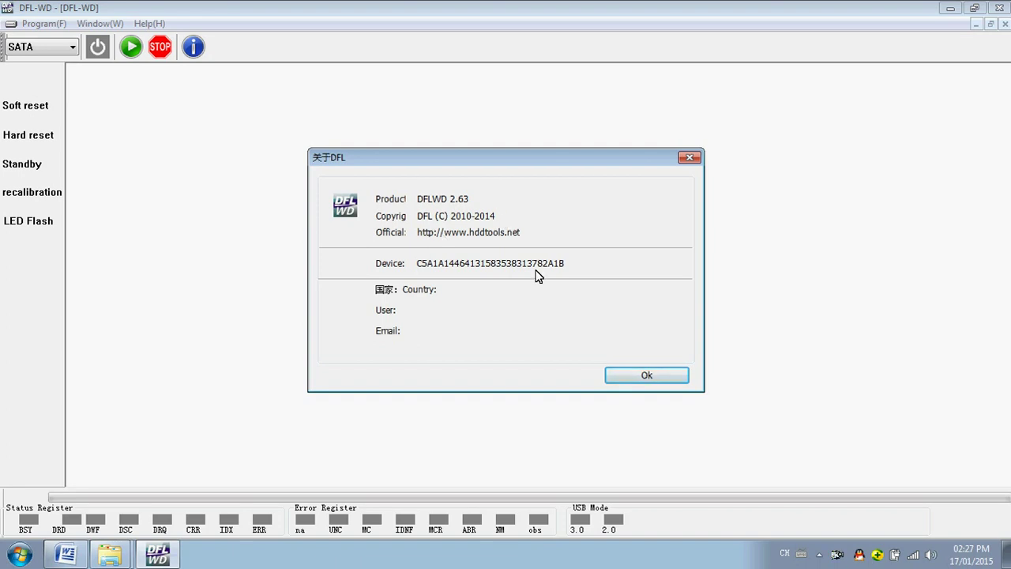
pyautogui.click(648, 376)
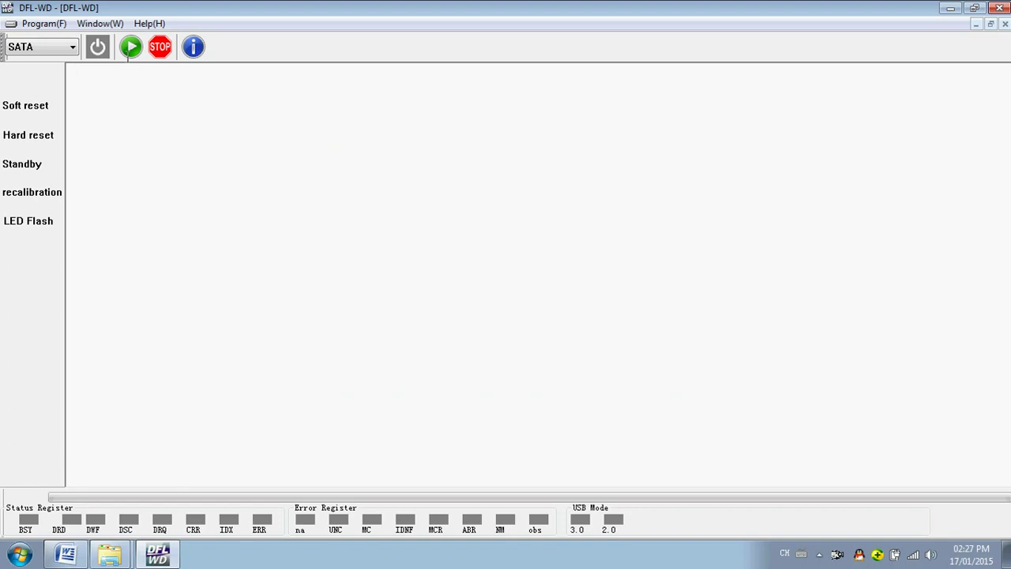
# - Power the drive, choose the WDC Marvall family, and auto-read its factory details (WD5000LPVX, 465 GB)
pyautogui.click(96, 51)
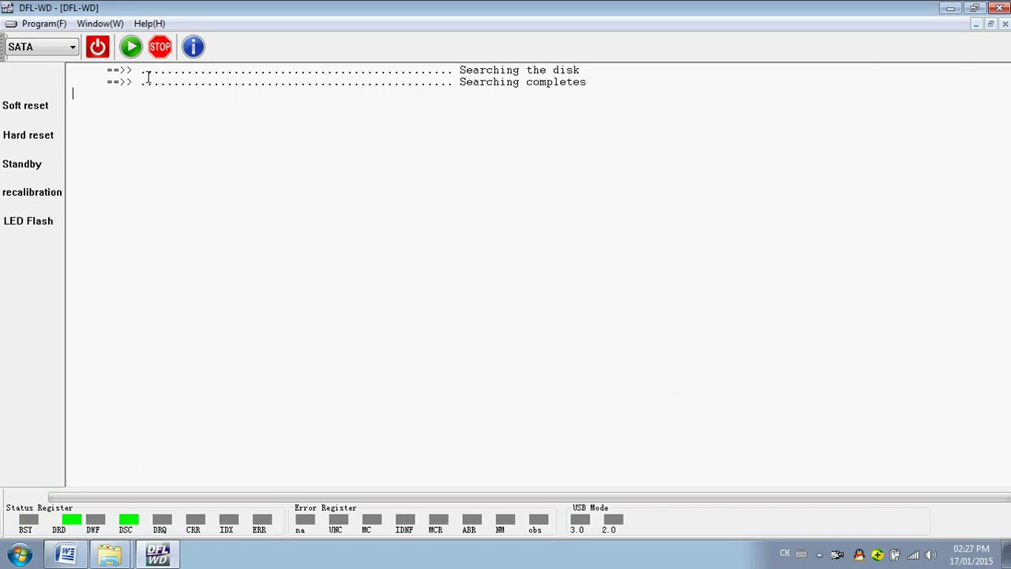
pyautogui.click(132, 49)
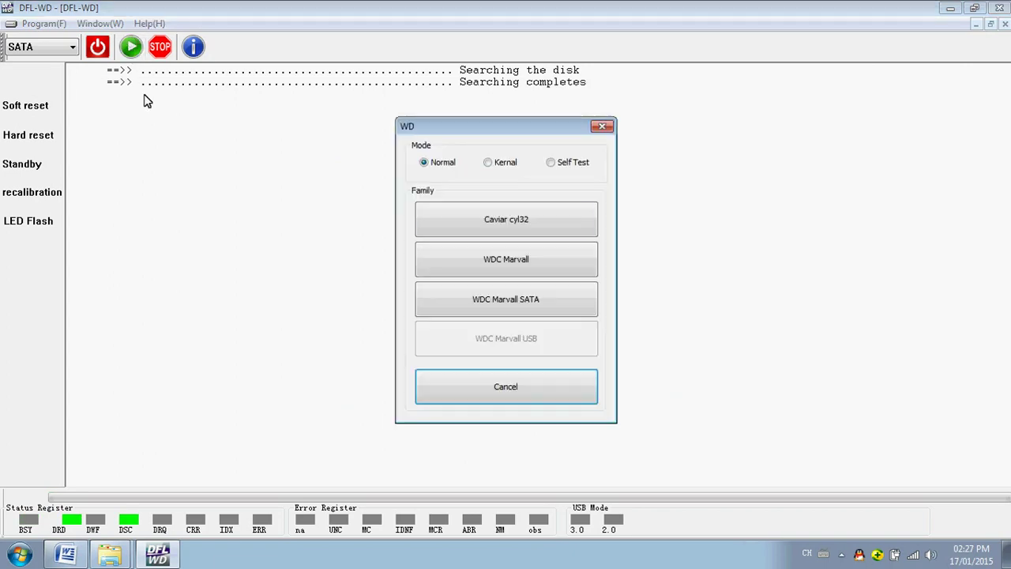
pyautogui.moveTo(524, 126); pyautogui.dragTo(470, 133)
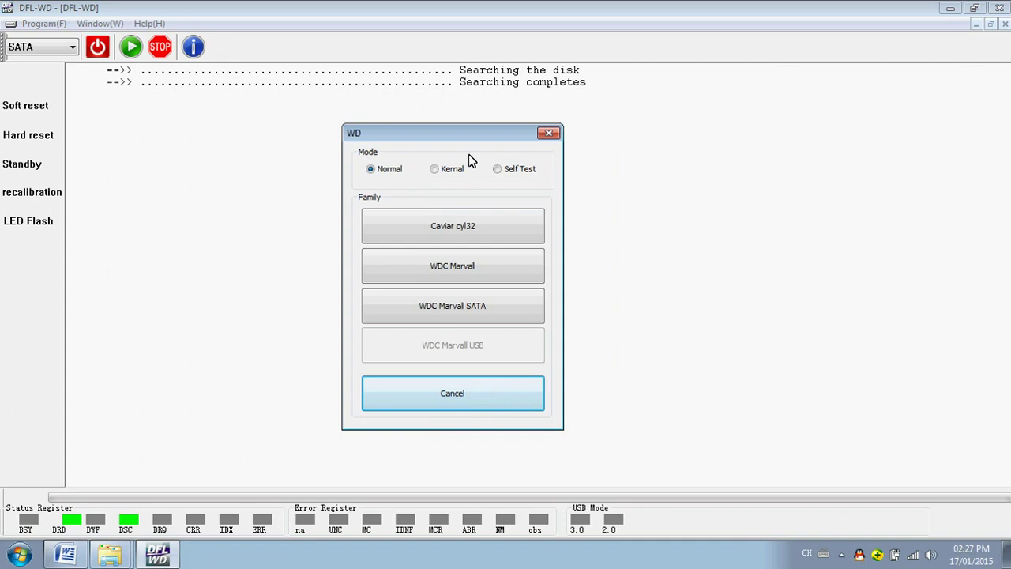
pyautogui.click(478, 272)
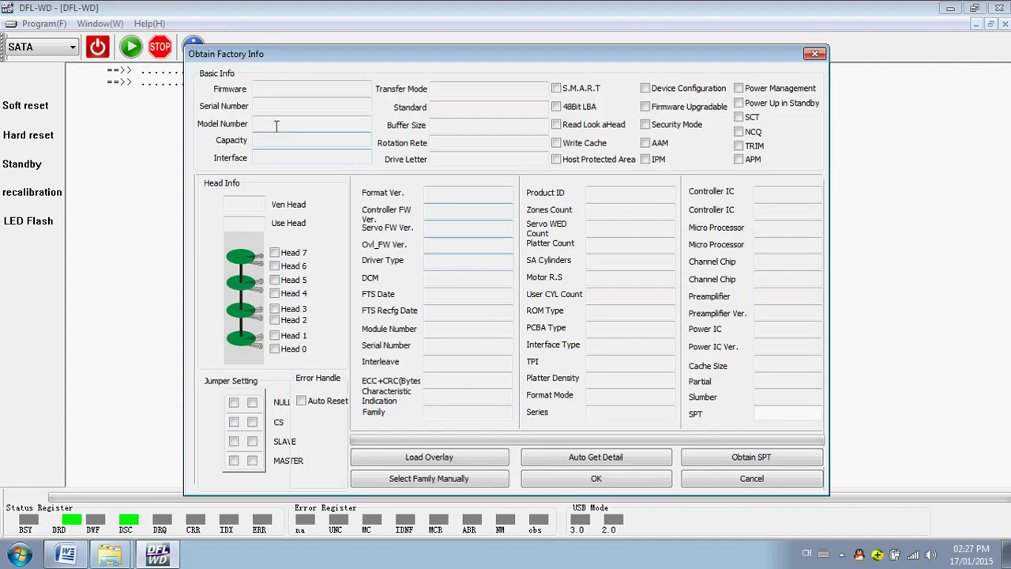
pyautogui.click(591, 457)
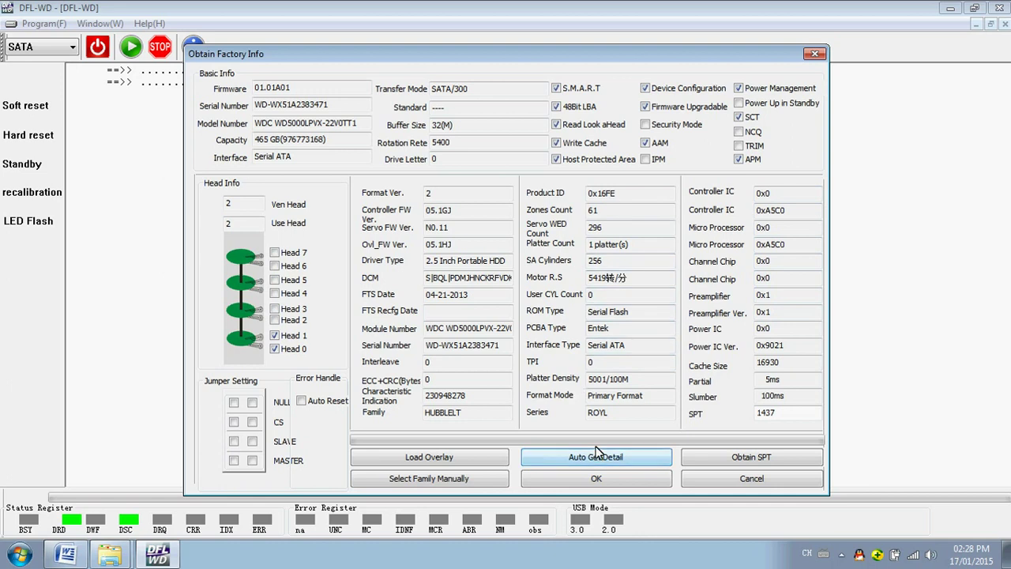
# - Accept the factory details and the default HUBBLELT firmware save folder
pyautogui.click(605, 478)
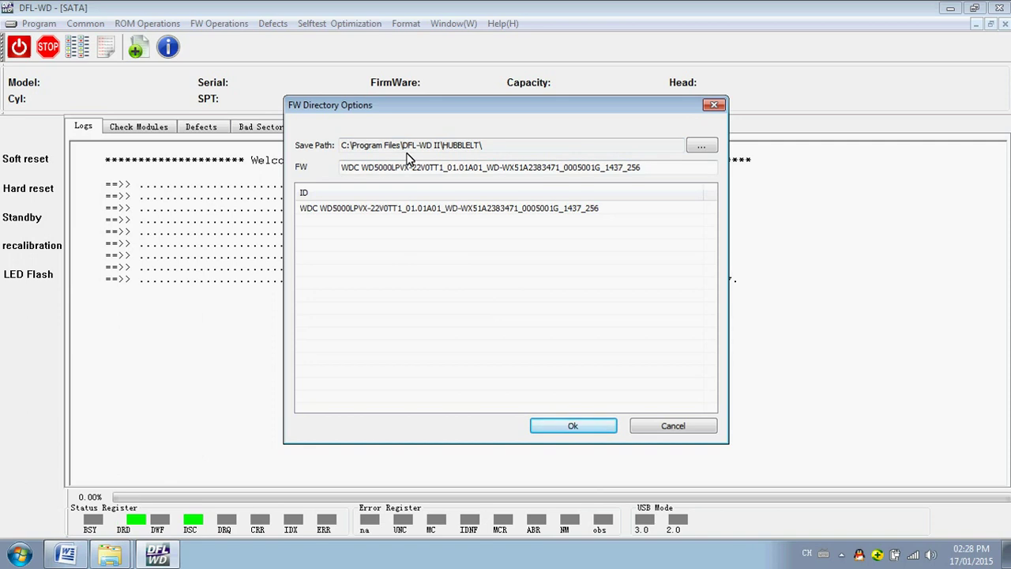
pyautogui.click(461, 169)
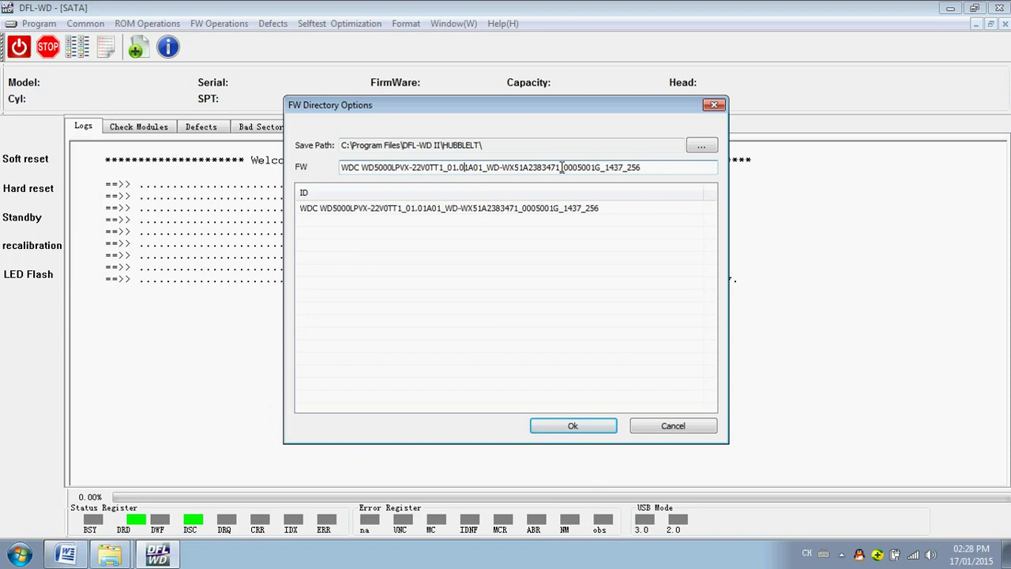
pyautogui.click(571, 427)
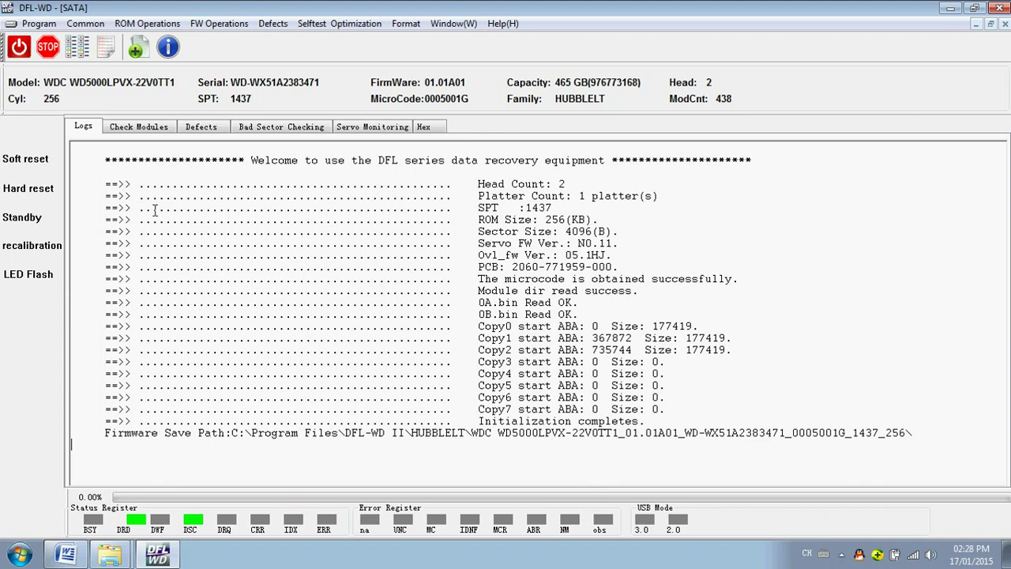
# - Browse the drive's firmware module list on the Check Modules tab
pyautogui.click(148, 128)
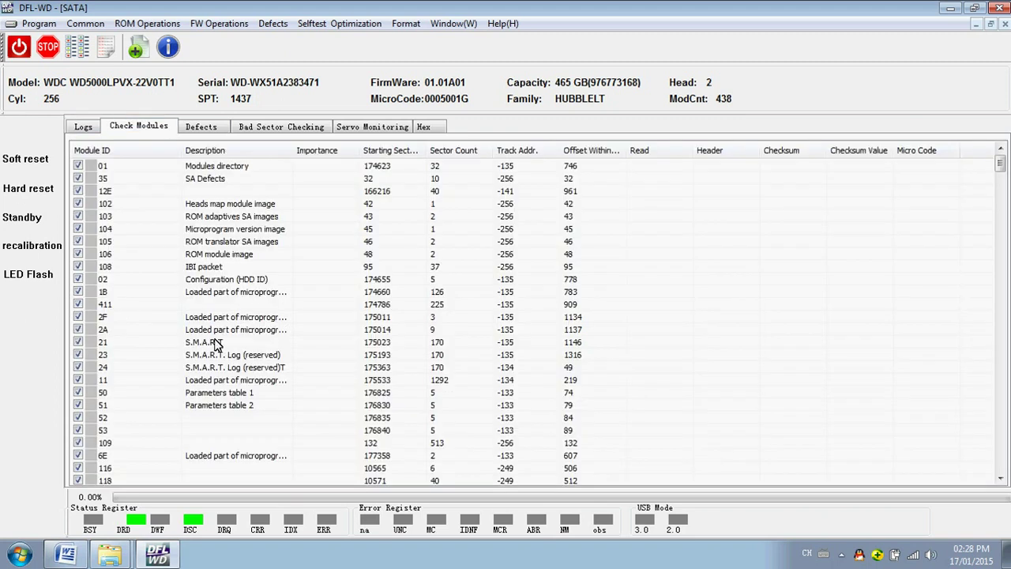
pyautogui.scroll(-8, 142, 339)
pyautogui.scroll(-5, 158, 384)
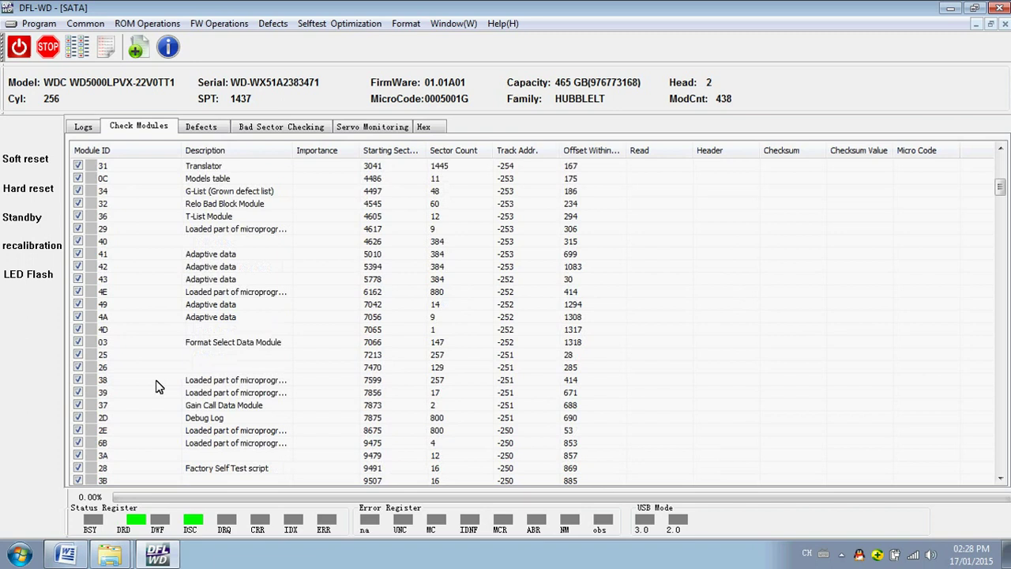
pyautogui.scroll(10, 165, 352)
pyautogui.scroll(3, 165, 351)
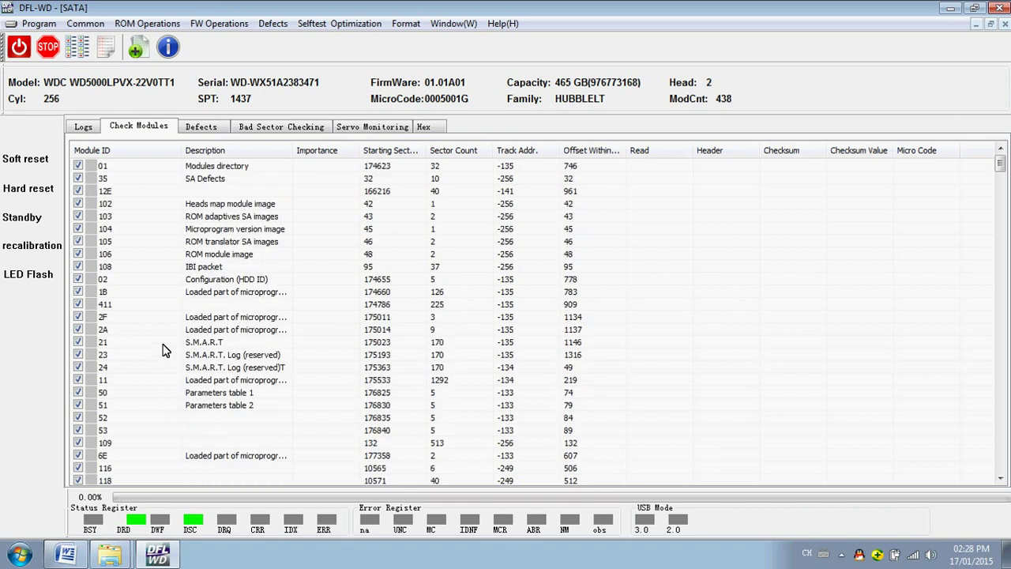
# - Inspect the Edit/Write Current Module actions for module 12E, then view the empty Defects list
pyautogui.click(176, 192)
pyautogui.rightClick(176, 192)
pyautogui.moveTo(215, 197)
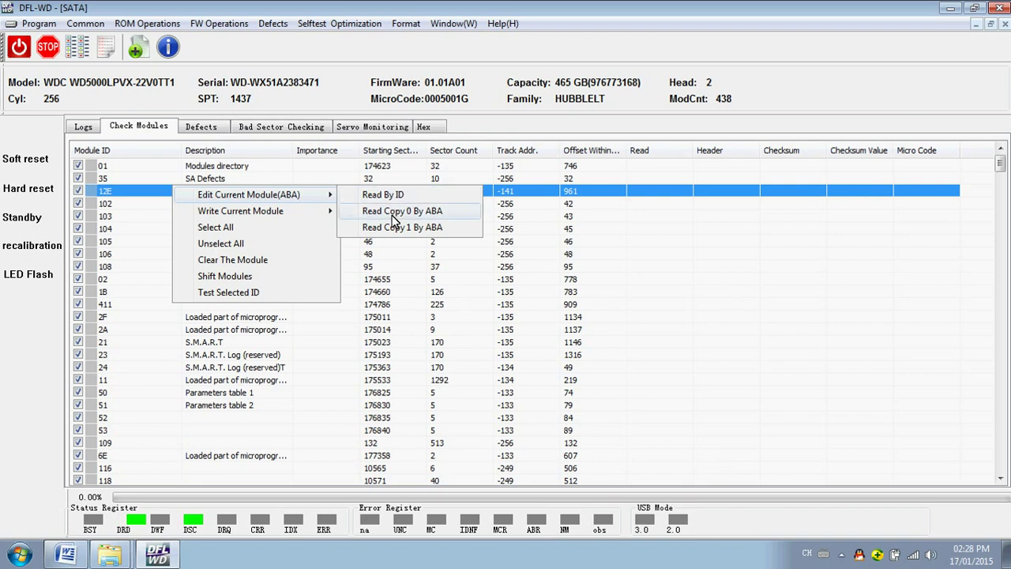
pyautogui.moveTo(301, 215)
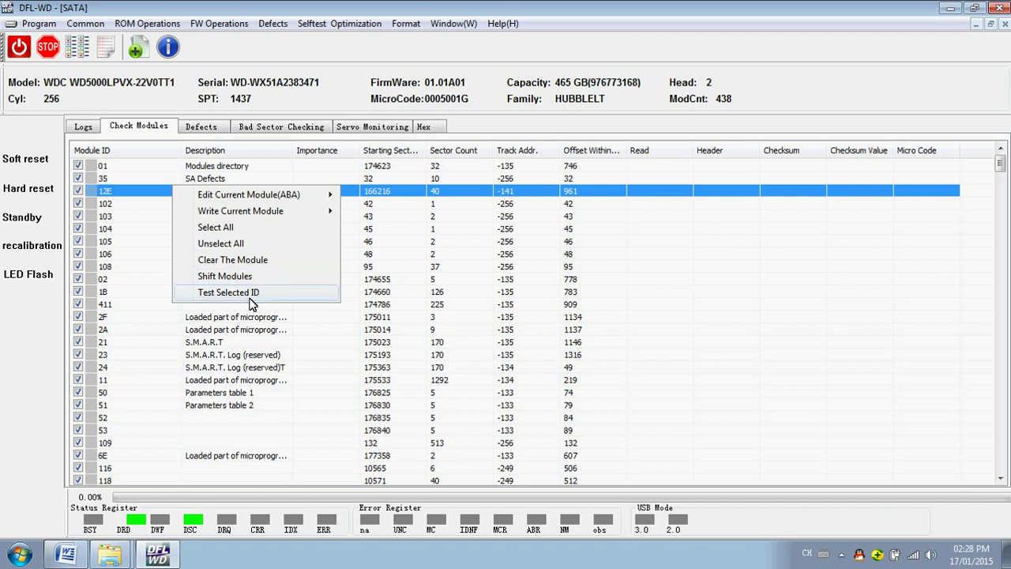
pyautogui.click(200, 127)
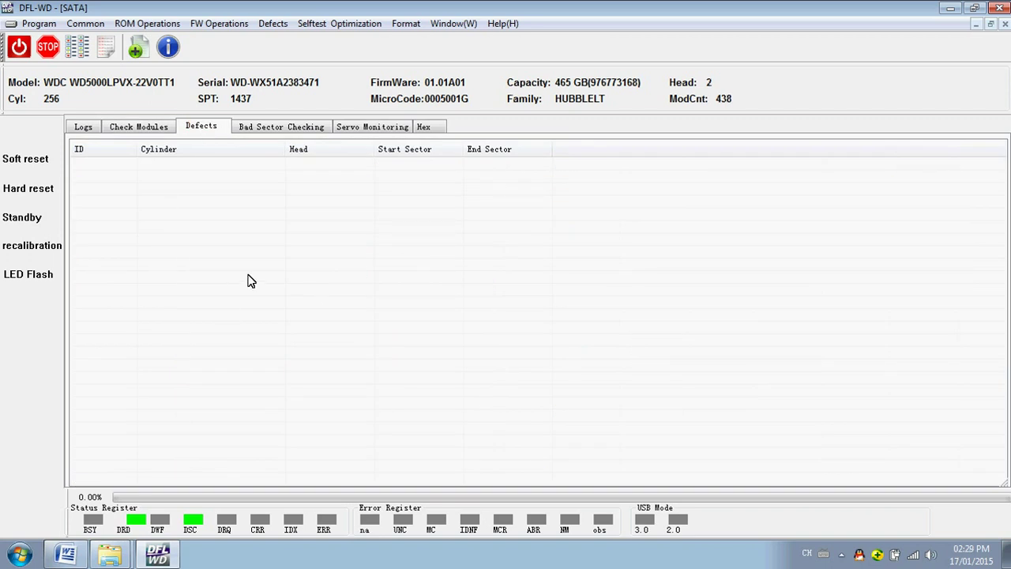
# - Scan LBA 0 to 976773168 for bad sectors (2 blocks flagged), then view Servo Monitoring
pyautogui.click(279, 128)
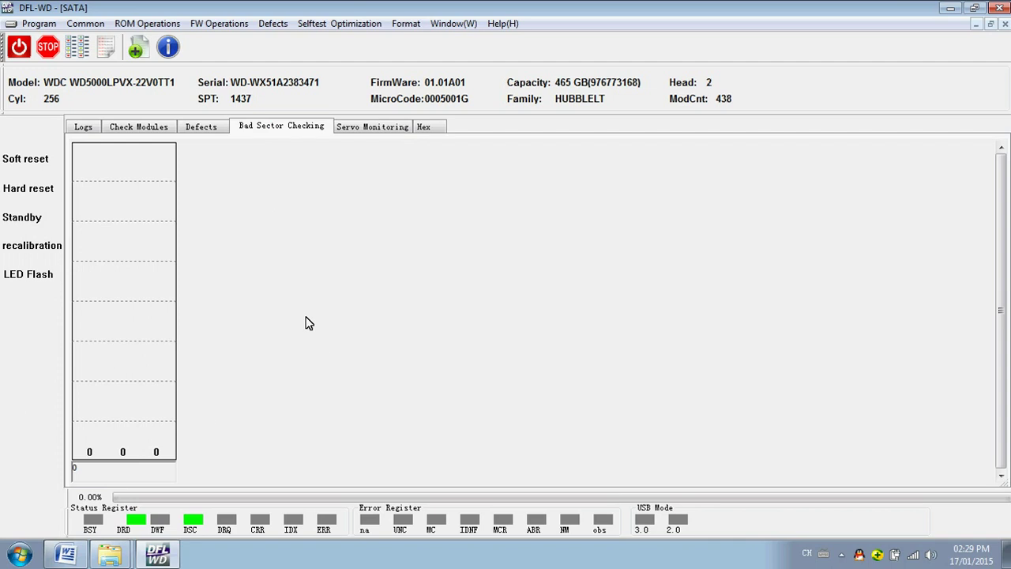
pyautogui.rightClick(266, 213)
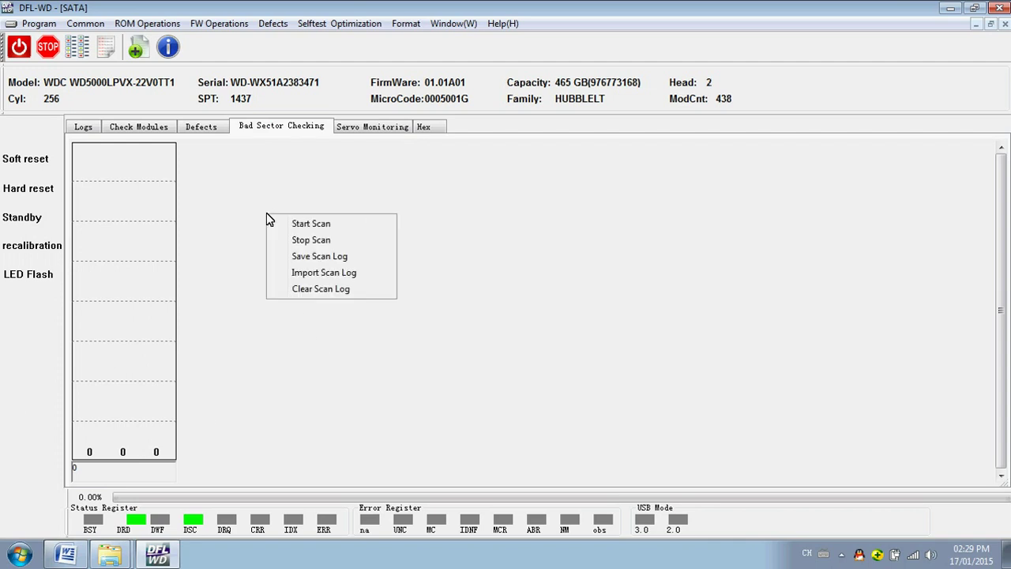
pyautogui.click(324, 227)
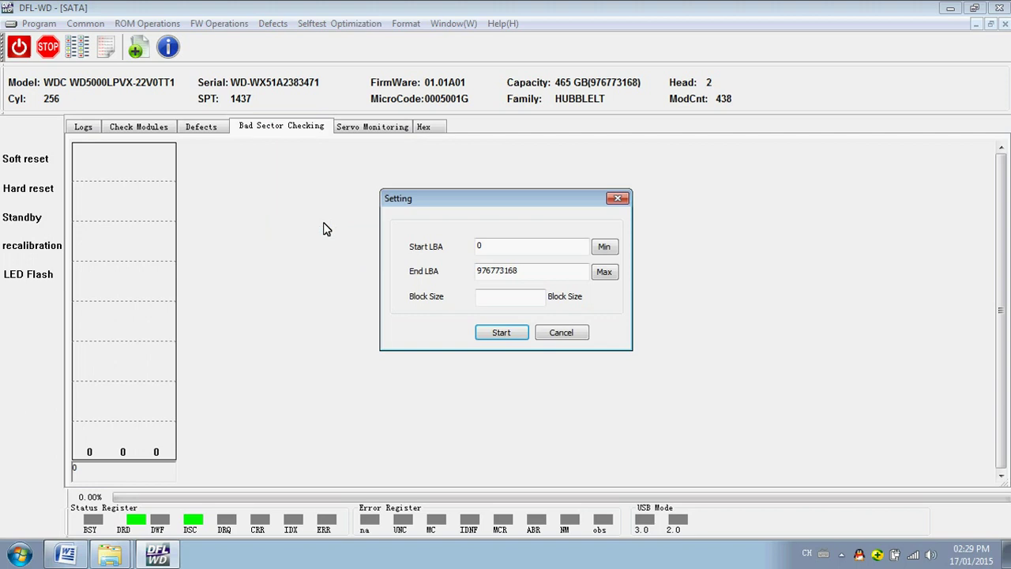
pyautogui.click(504, 332)
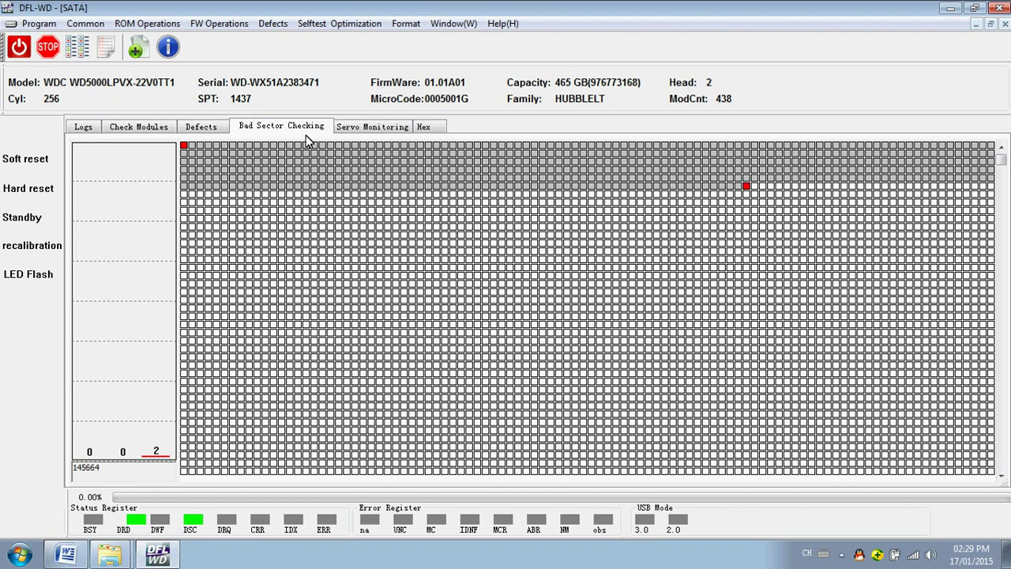
pyautogui.click(359, 131)
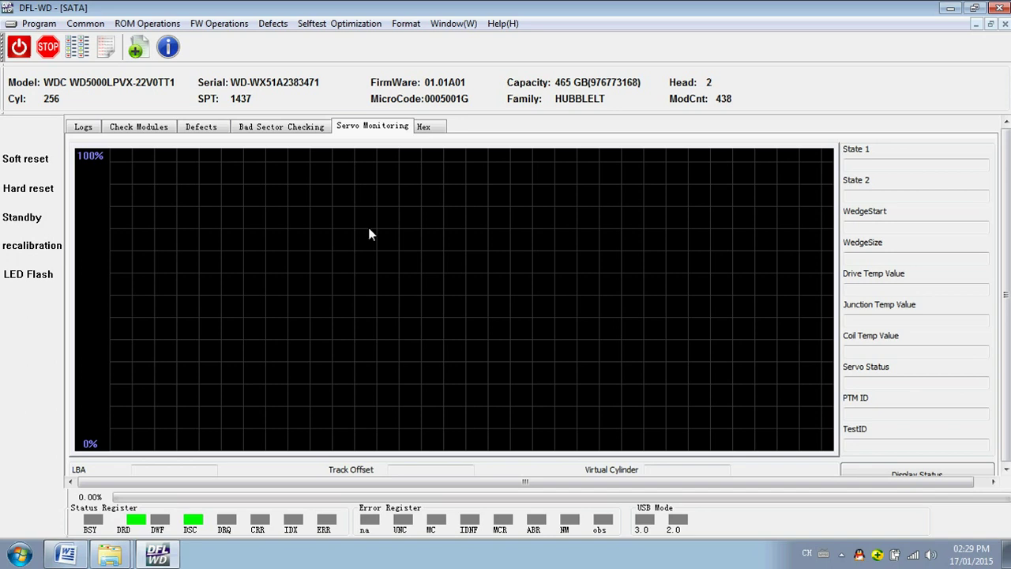
# - Show the Hex view, review the modules and track lists, then bring up the Common utilities
pyautogui.click(424, 128)
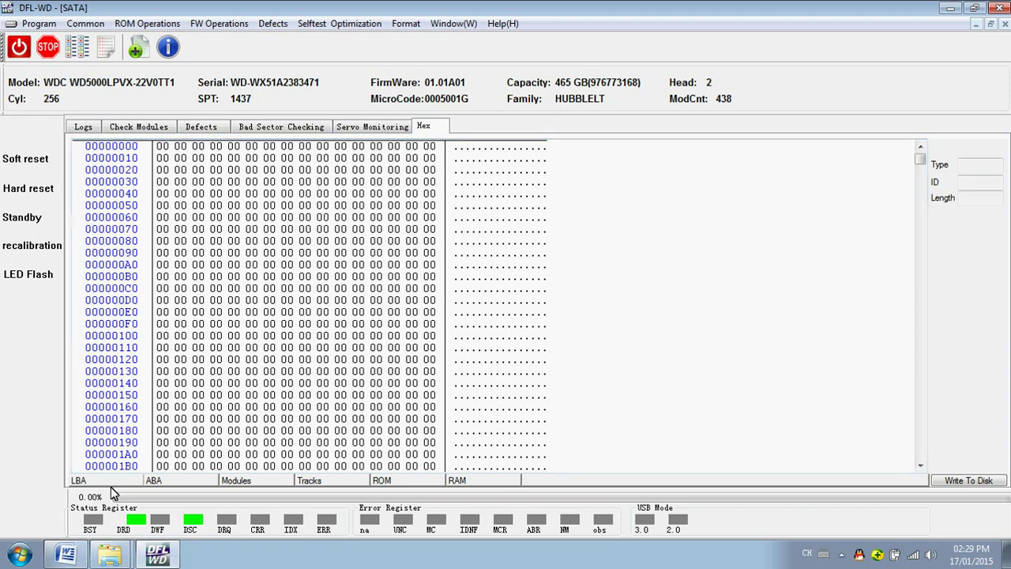
pyautogui.click(237, 482)
pyautogui.click(610, 428)
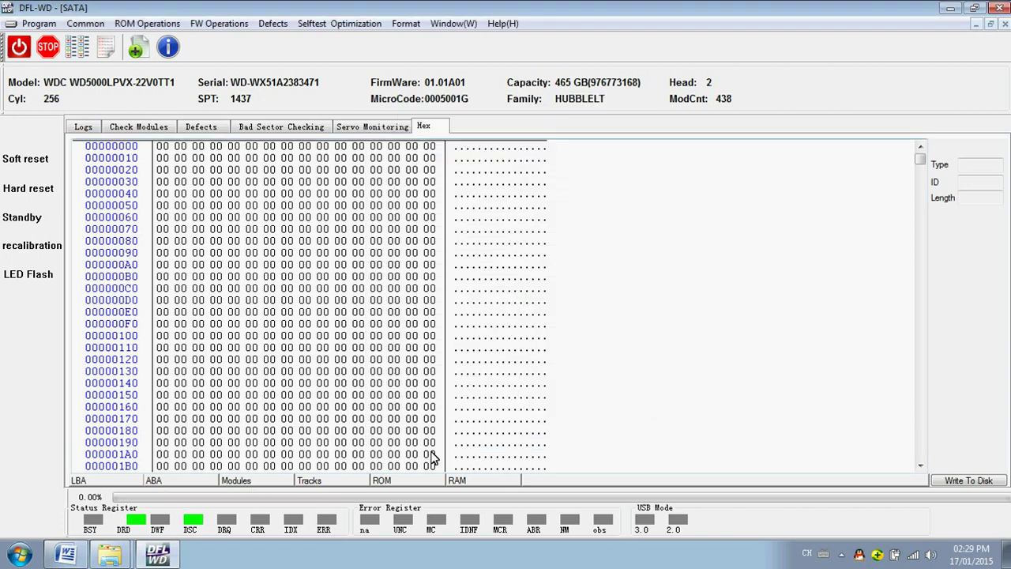
pyautogui.click(338, 478)
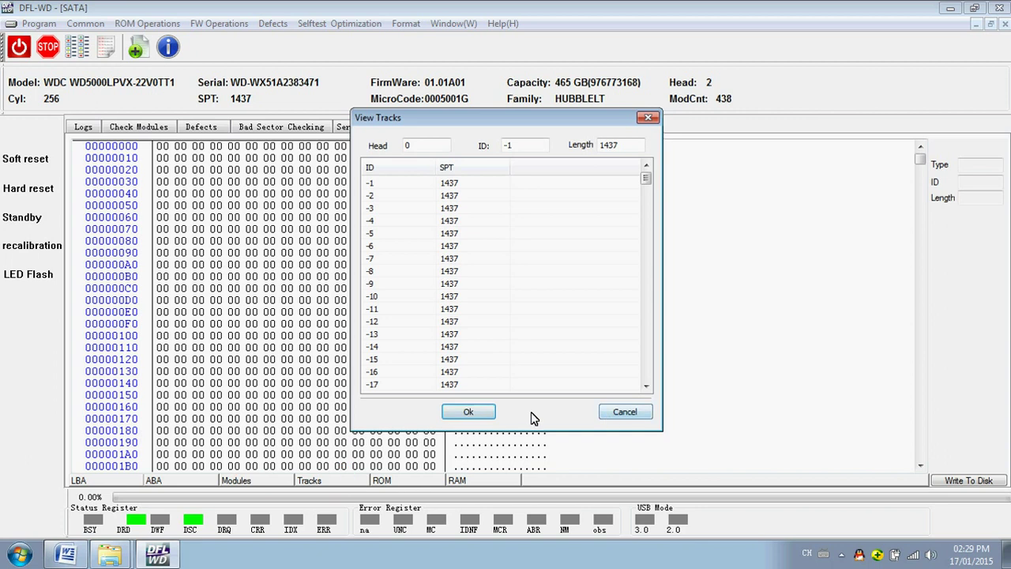
pyautogui.click(615, 412)
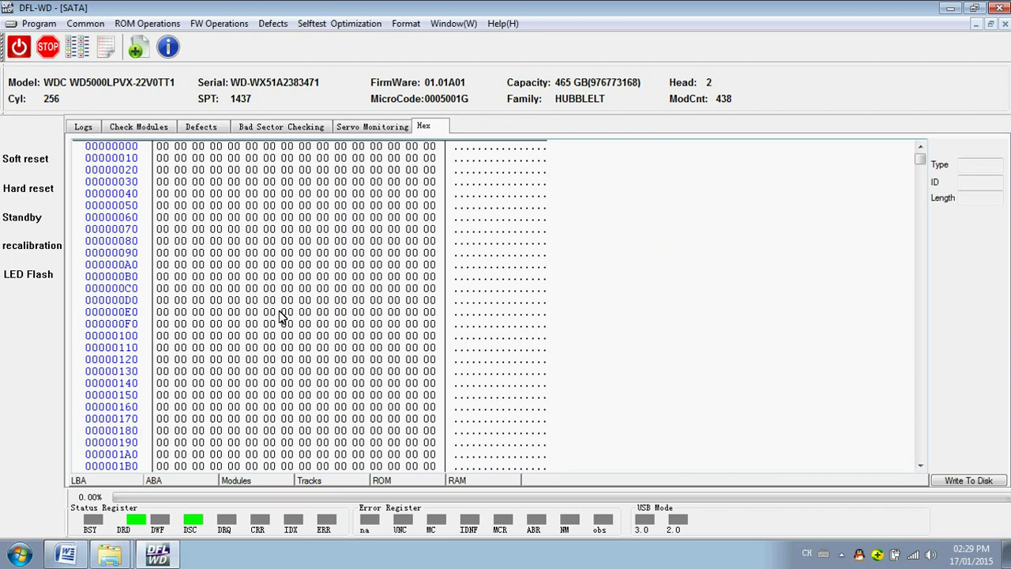
pyautogui.click(89, 26)
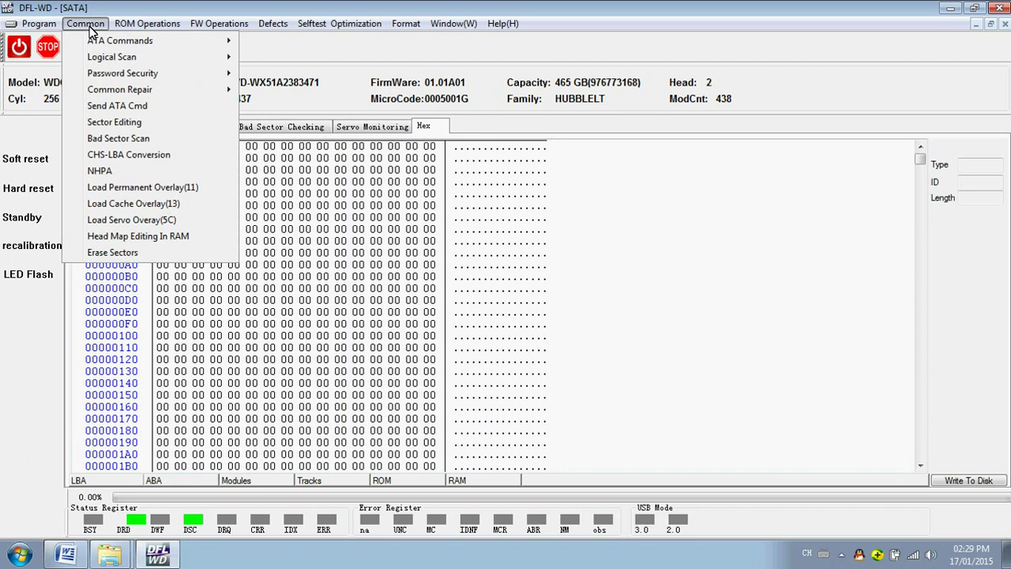
pyautogui.moveTo(136, 44)
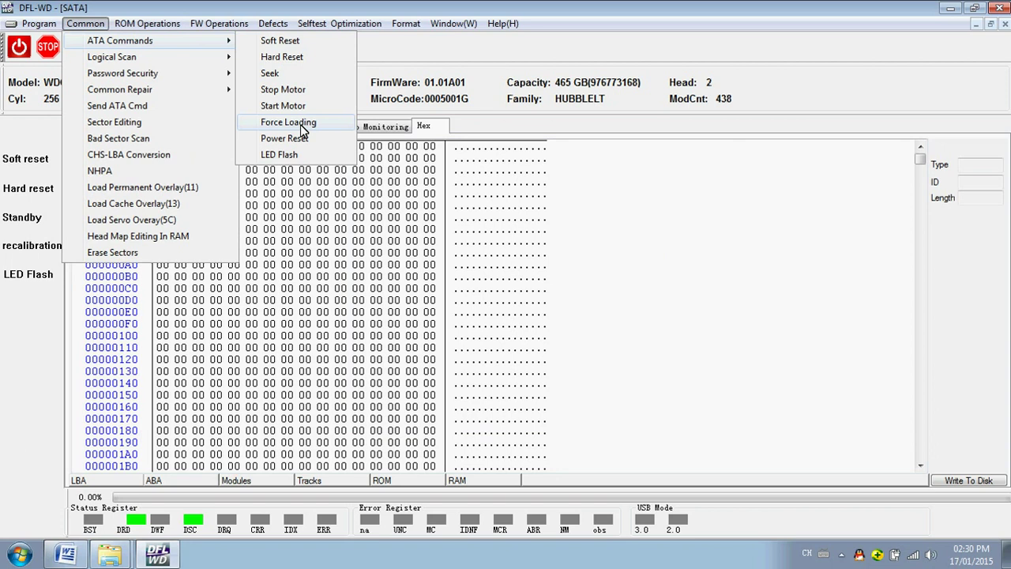
pyautogui.moveTo(158, 73)
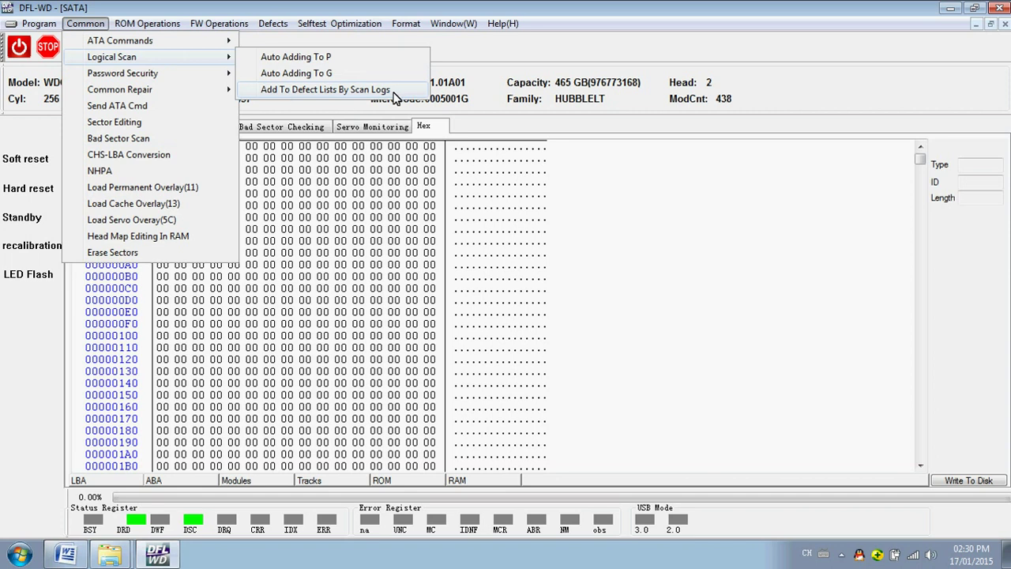
pyautogui.moveTo(177, 77)
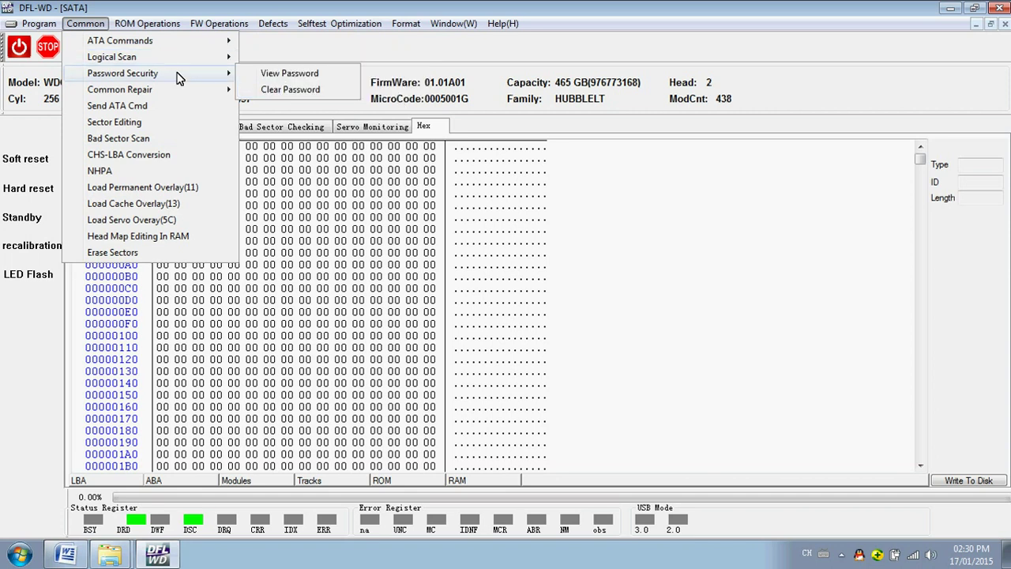
pyautogui.moveTo(162, 94)
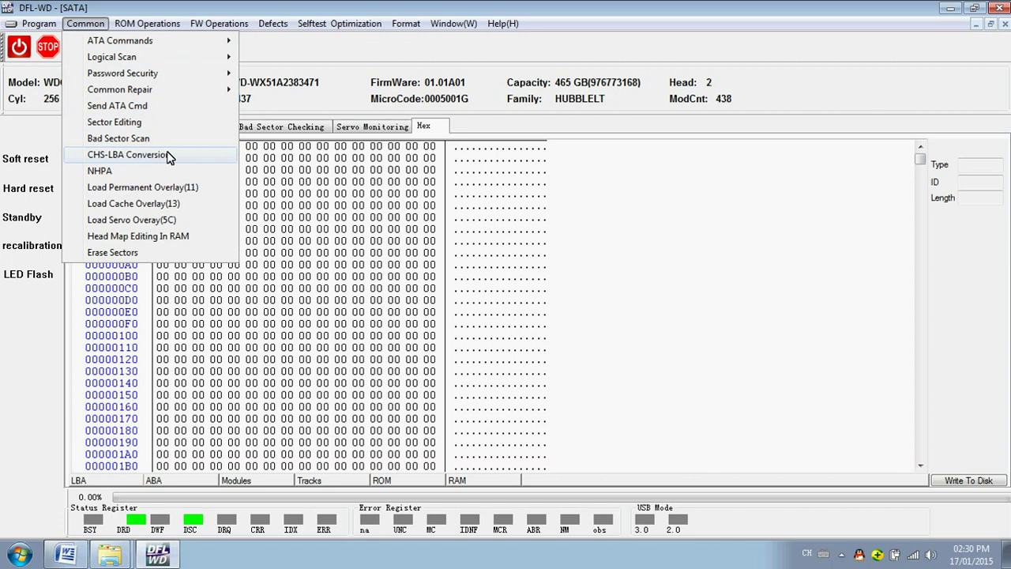
# - Convert LBA 111111 to its physical location: cylinder 50, head 0, sector 391
pyautogui.click(127, 155)
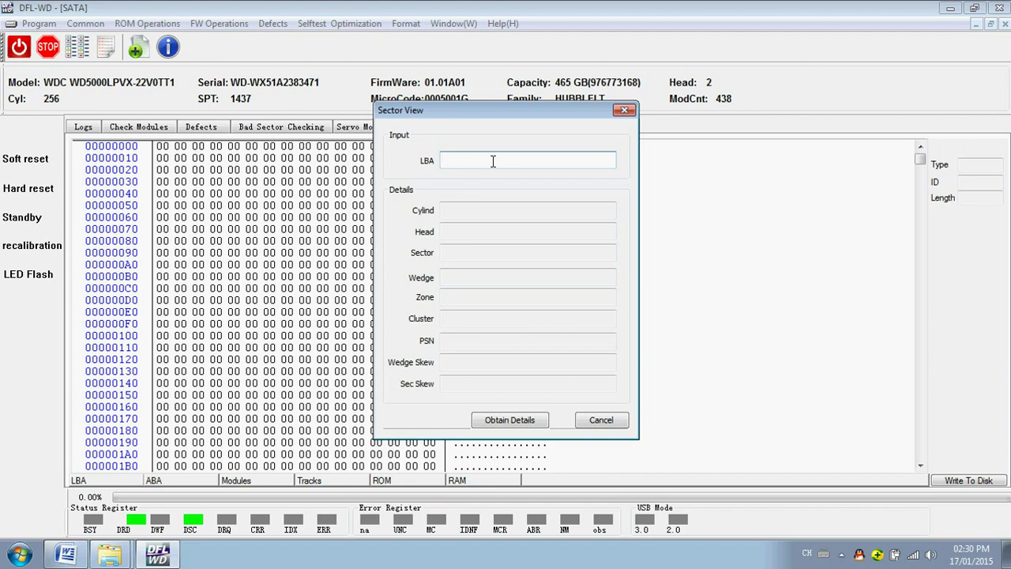
pyautogui.write('111111')
pyautogui.click(499, 421)
pyautogui.click(483, 158)
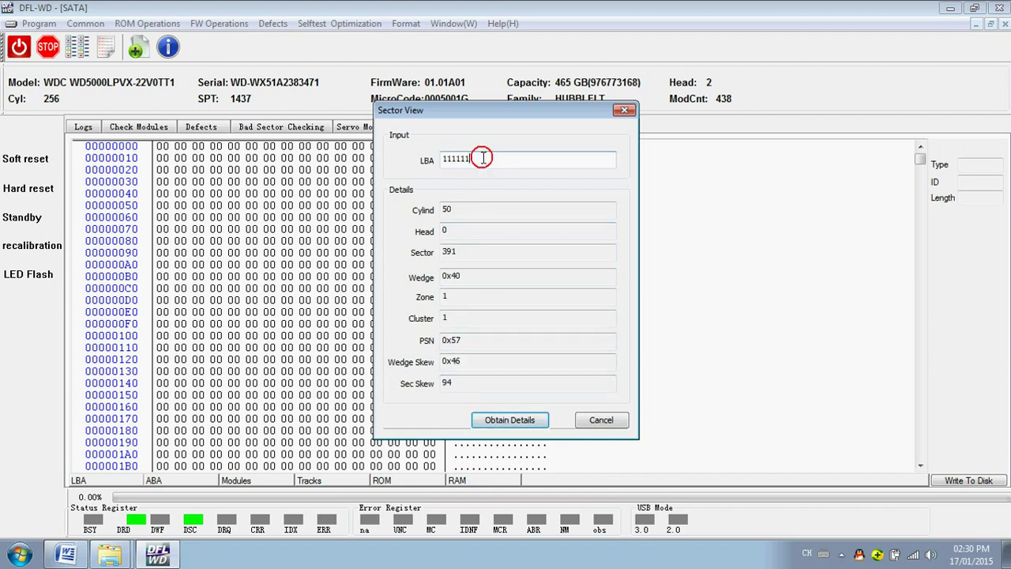
pyautogui.moveTo(482, 158); pyautogui.dragTo(419, 160)
pyautogui.click(484, 160)
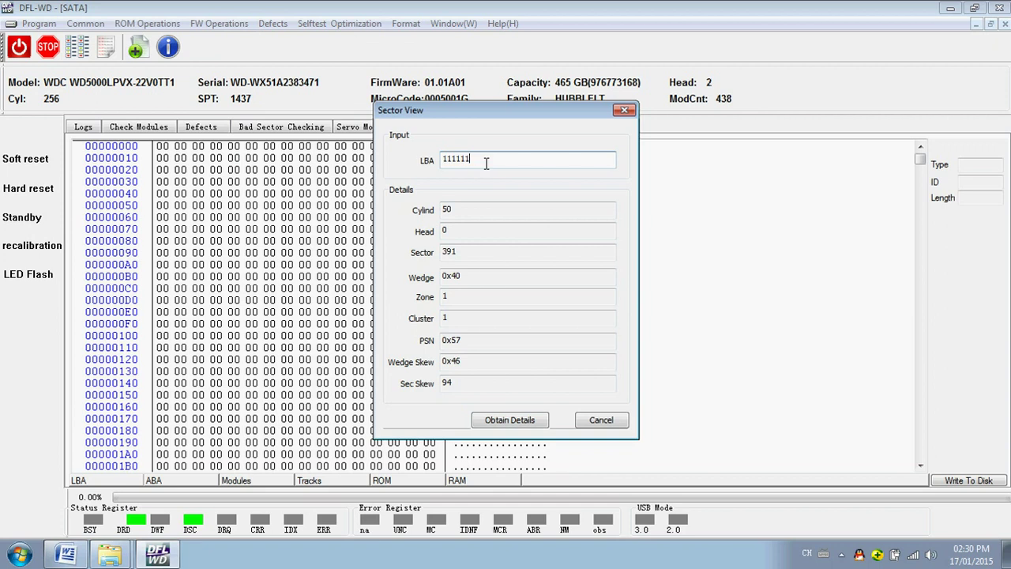
pyautogui.moveTo(446, 230); pyautogui.dragTo(424, 237)
pyautogui.click(511, 232)
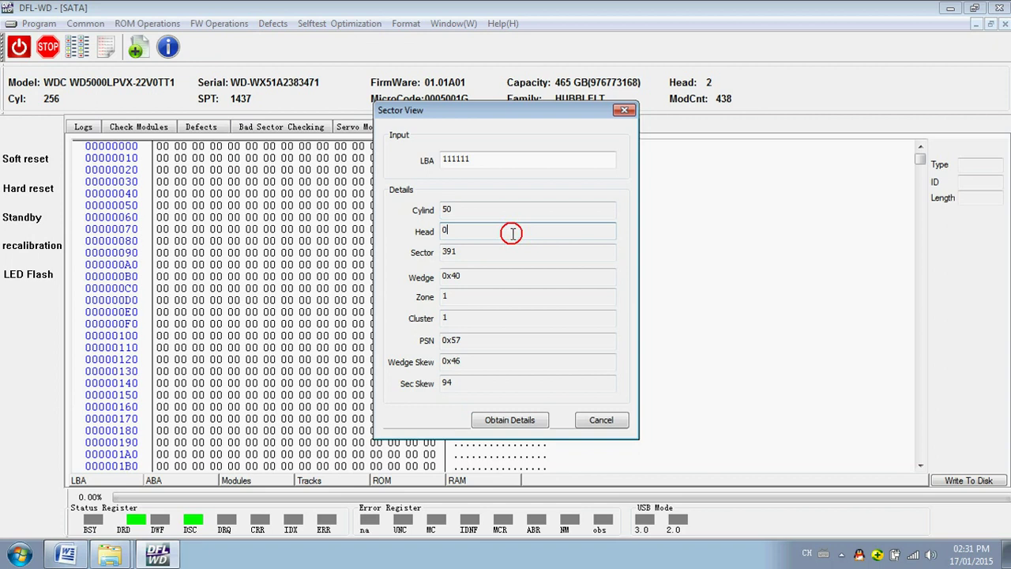
pyautogui.click(520, 421)
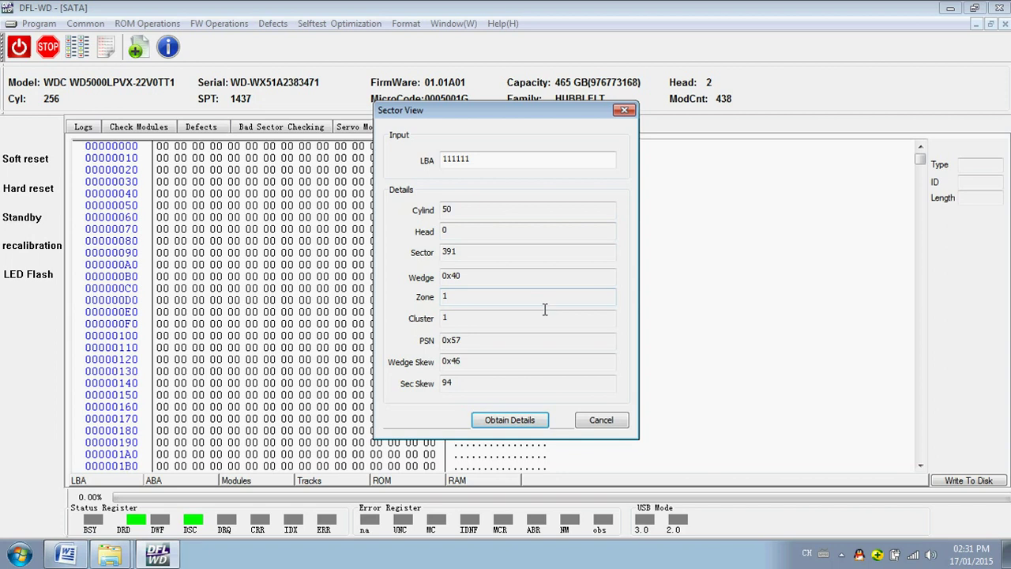
pyautogui.click(598, 421)
pyautogui.click(83, 24)
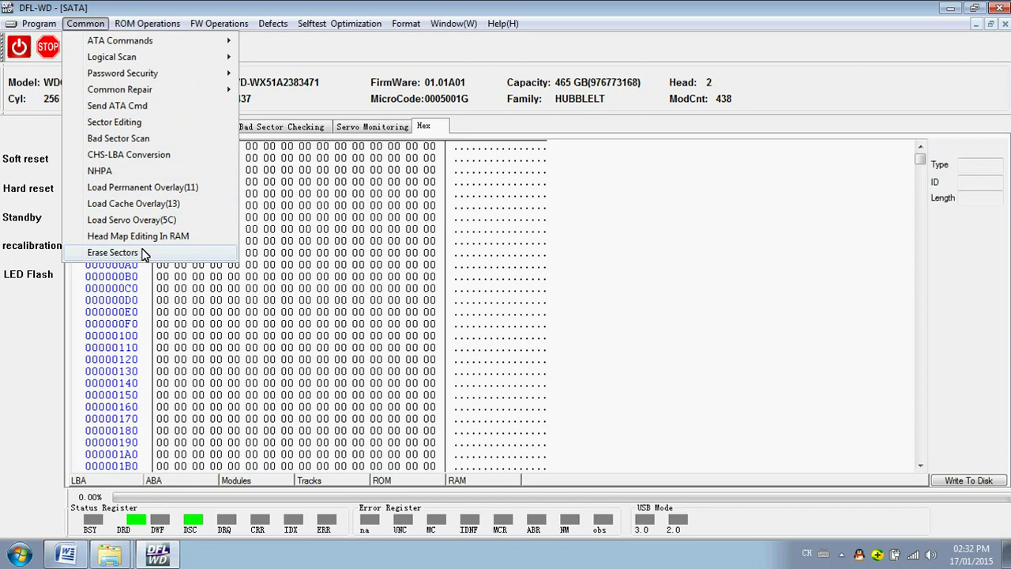
# - Move from the Common menu to ROM Operations, pointing at Head Map
pyautogui.moveTo(162, 23)
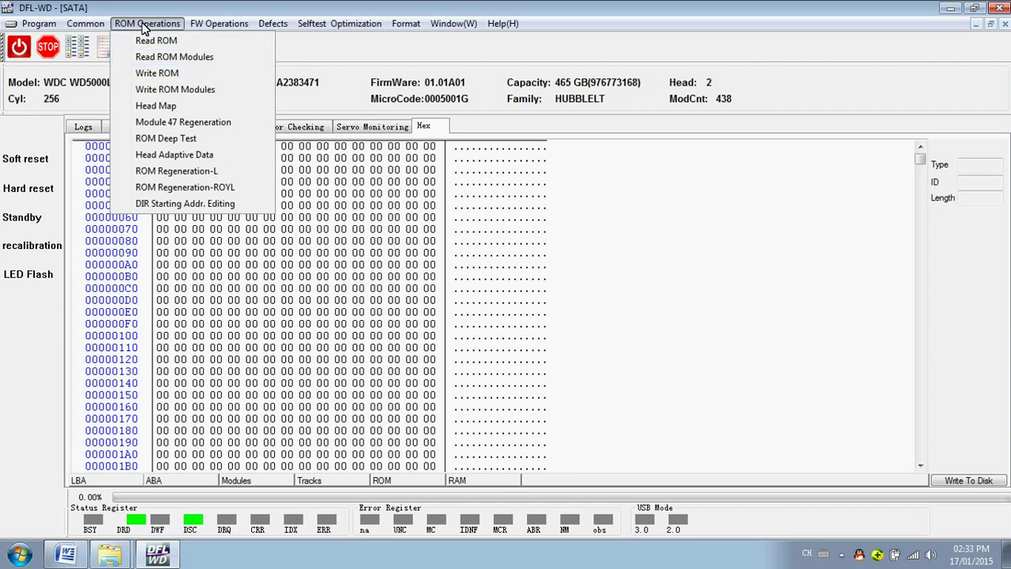
# - Open the Head Map, confirm heads 0 and 1 are in use (count 02), and close it
pyautogui.click(184, 107)
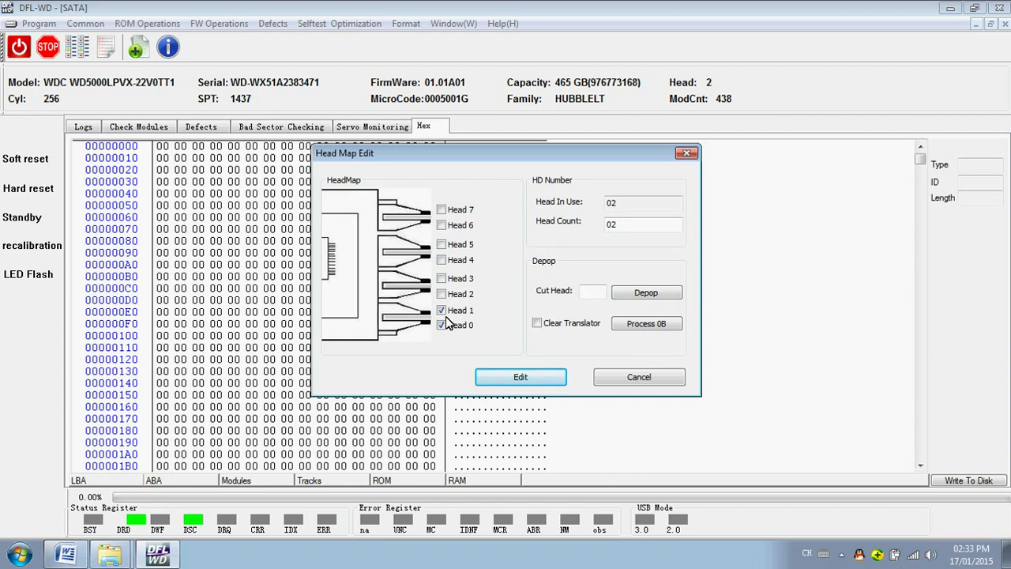
pyautogui.click(685, 153)
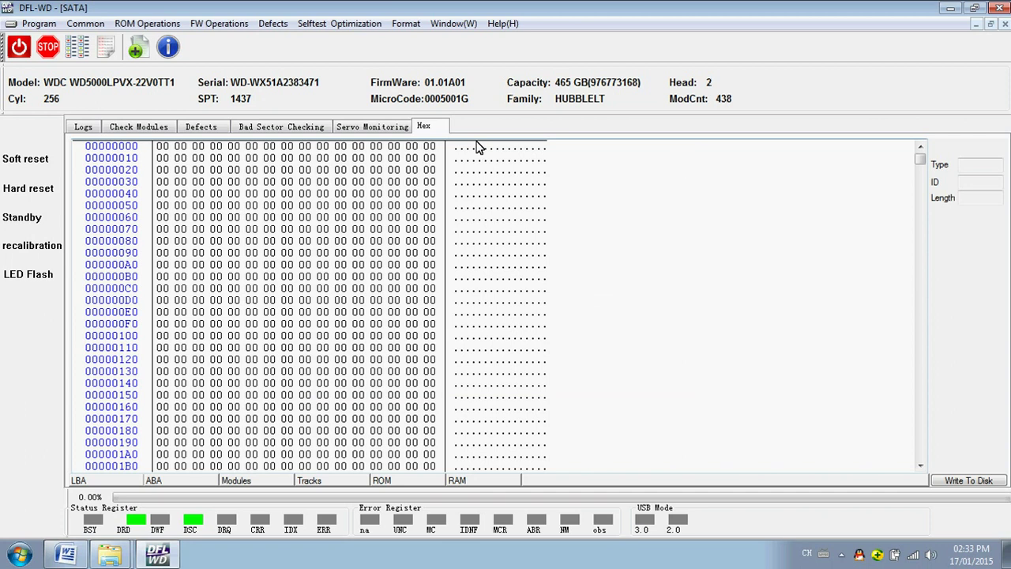
# - Open ROM Operations to reach the Head Adaptive Data for heads 0 to 7
pyautogui.click(150, 22)
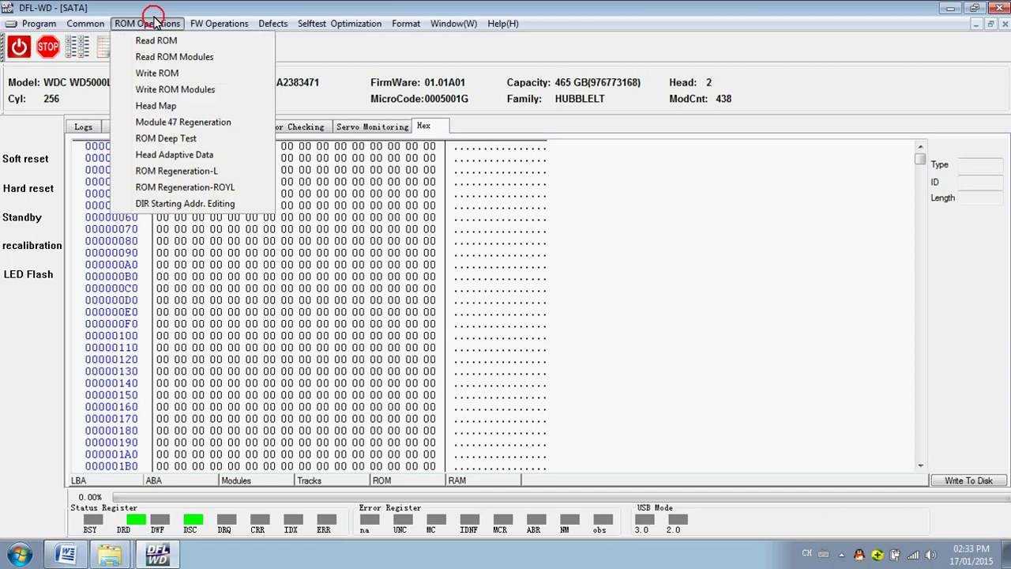
# - Open the head adaptives editor and select the Mrjogs values for heads 0, 3 and 2 (0A0A)
pyautogui.click(197, 158)
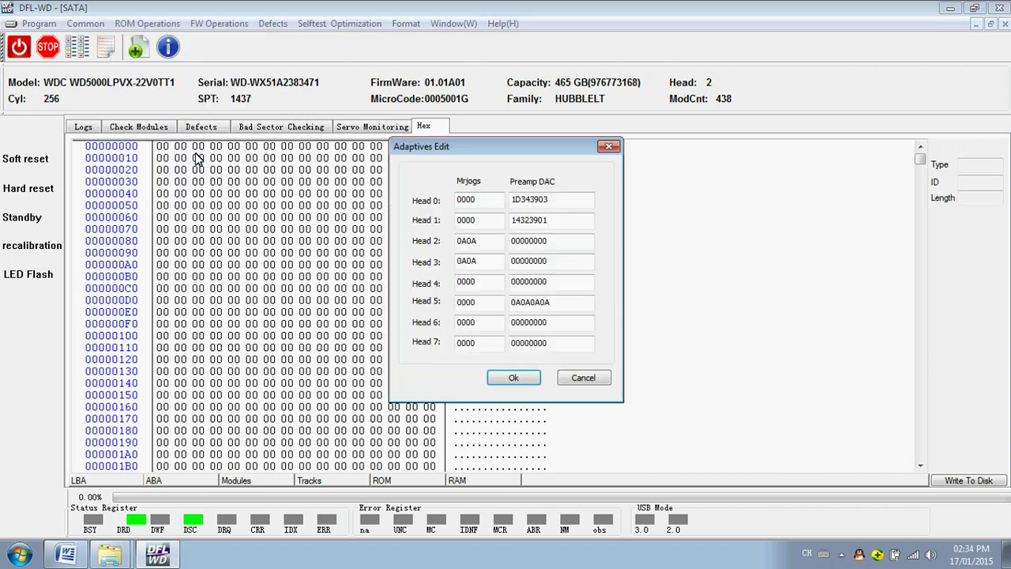
pyautogui.click(485, 203)
pyautogui.click(480, 262)
pyautogui.moveTo(477, 237); pyautogui.dragTo(454, 203)
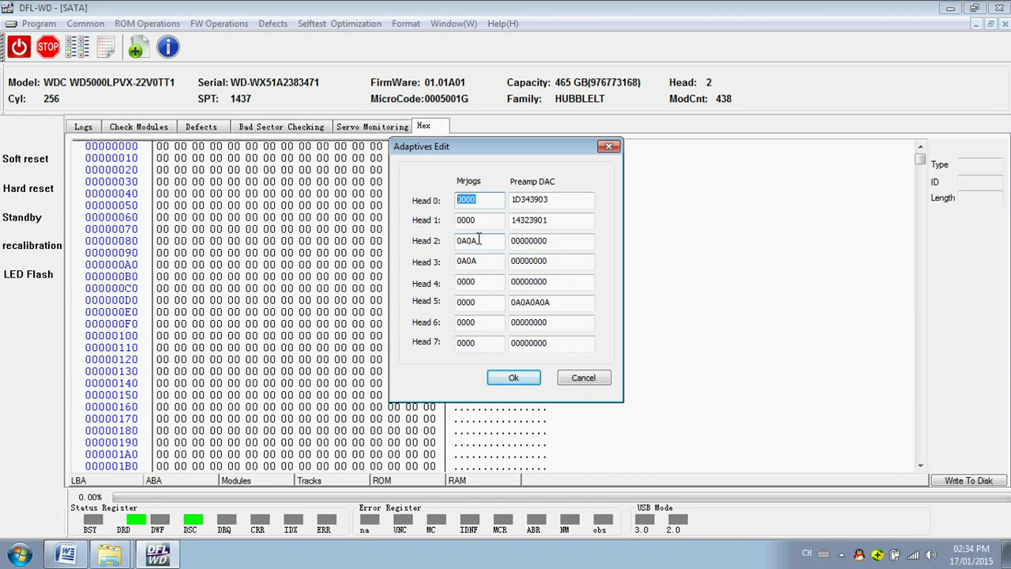
# - Decline applying the adaptive values, close the editor unsaved, and show ROM operations
pyautogui.click(513, 378)
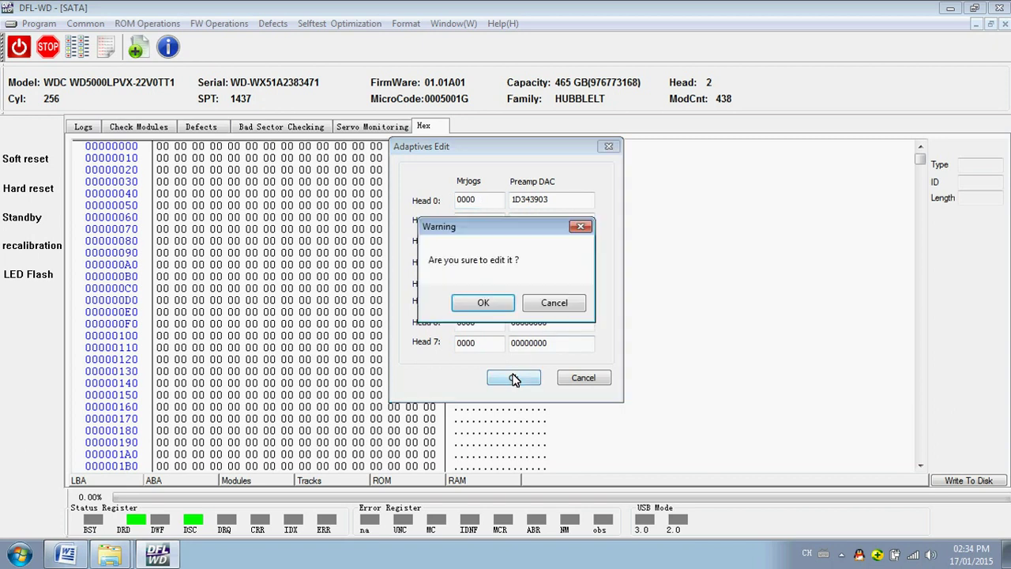
pyautogui.click(555, 305)
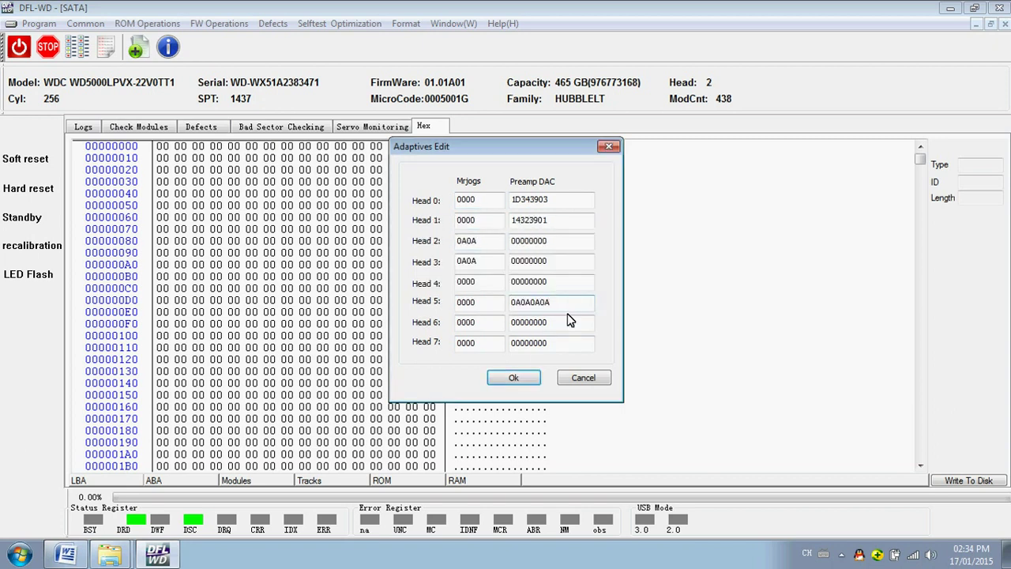
pyautogui.click(588, 378)
pyautogui.click(147, 23)
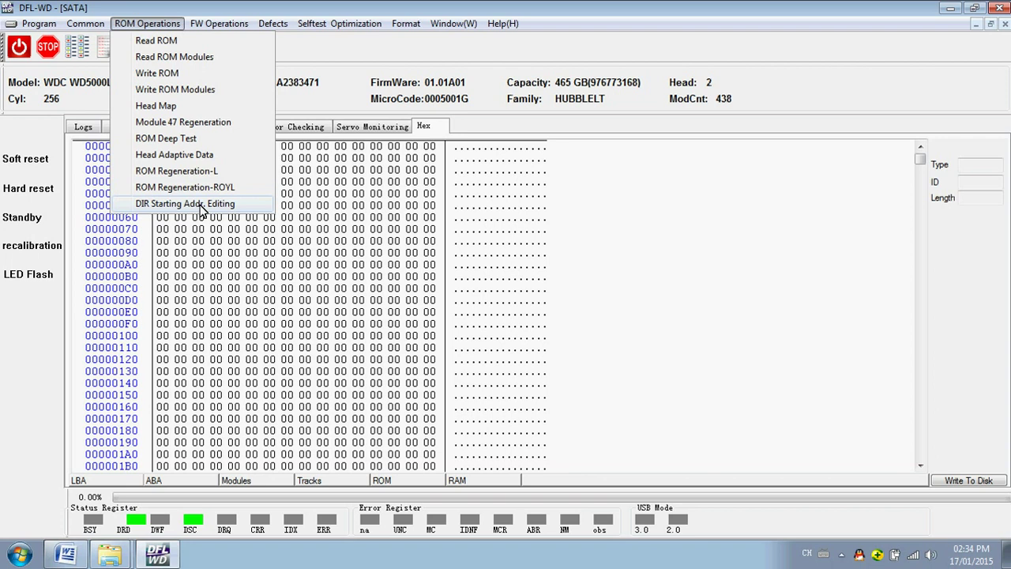
# - Browse FW Operations: Test, FW R/W Operations, Write Common FW (ROYL), and Generate Modules
pyautogui.moveTo(204, 25)
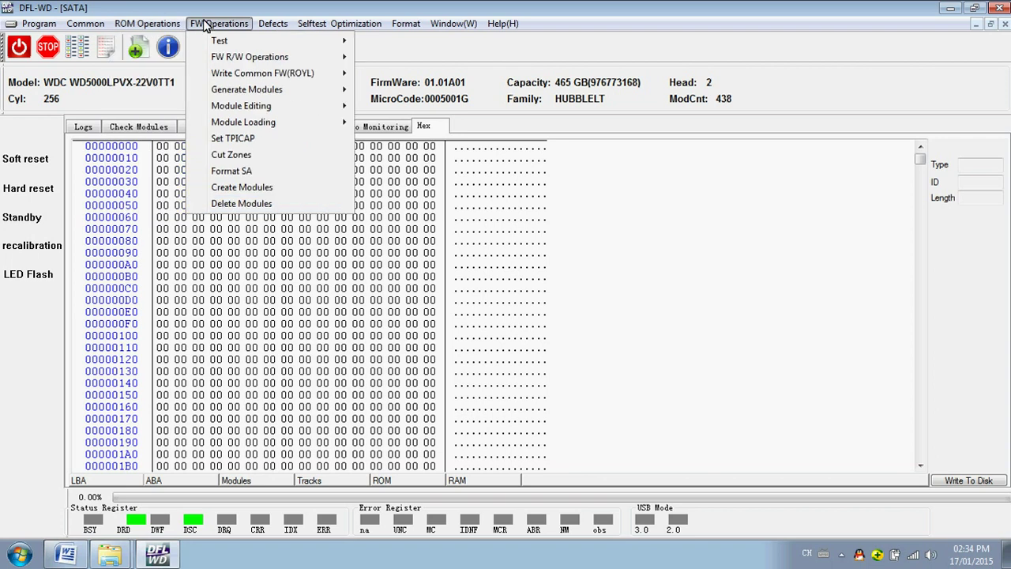
pyautogui.moveTo(242, 44)
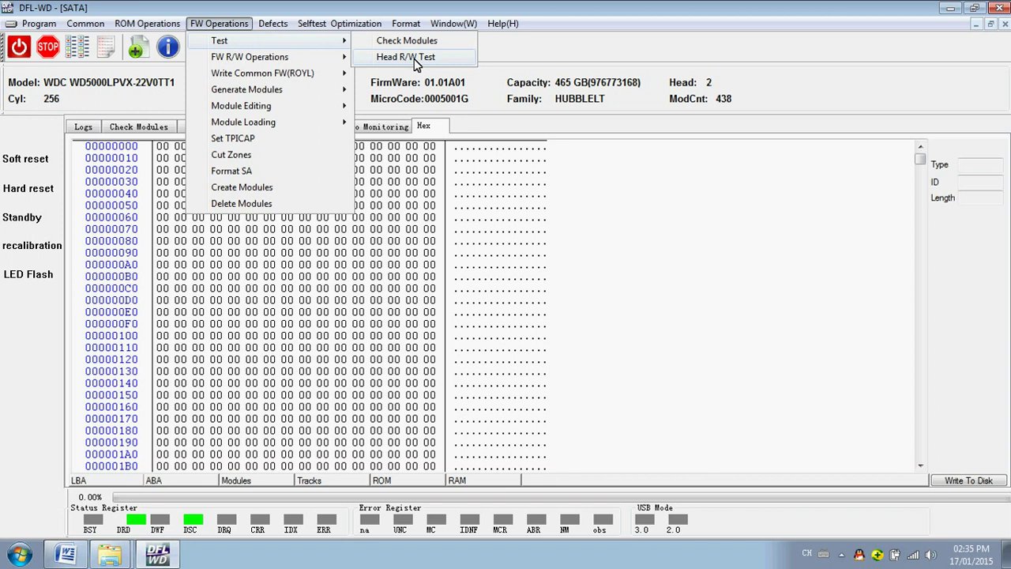
pyautogui.moveTo(286, 60)
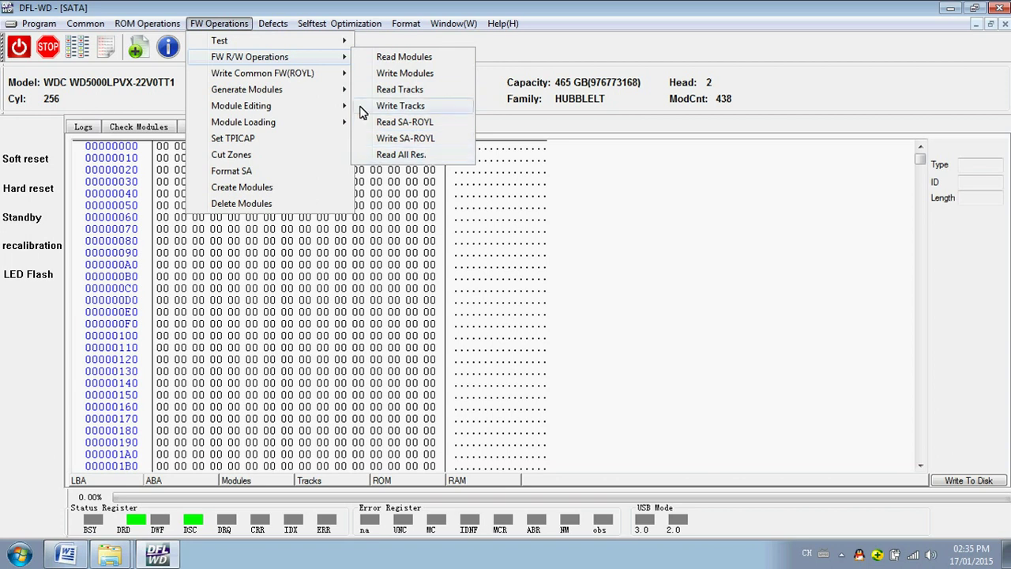
pyautogui.moveTo(295, 79)
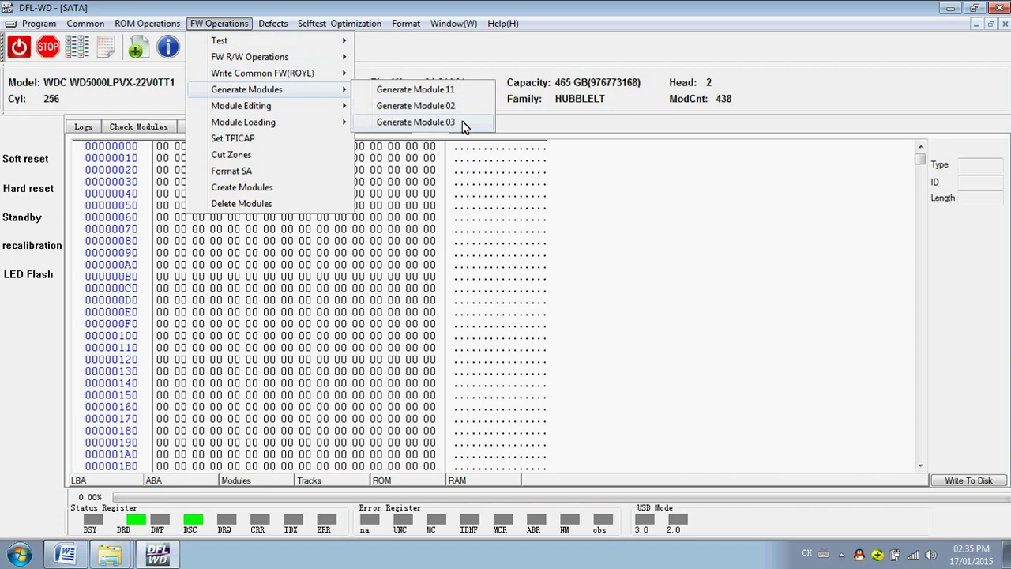
# - Browse the Module Editing and Module Loading submenus, then bring up the Defects menu
pyautogui.moveTo(276, 111)
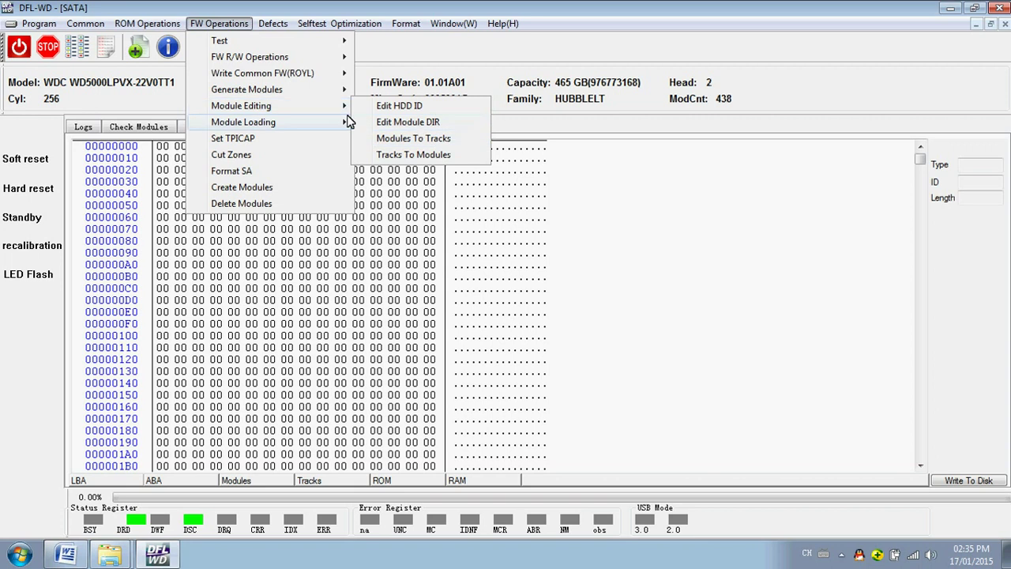
pyautogui.moveTo(268, 132)
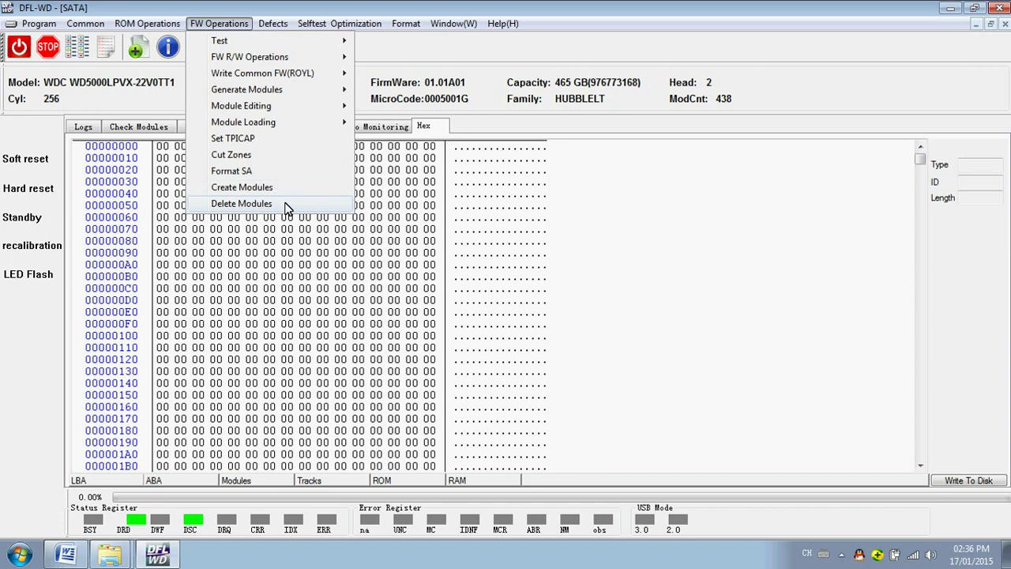
pyautogui.moveTo(276, 23)
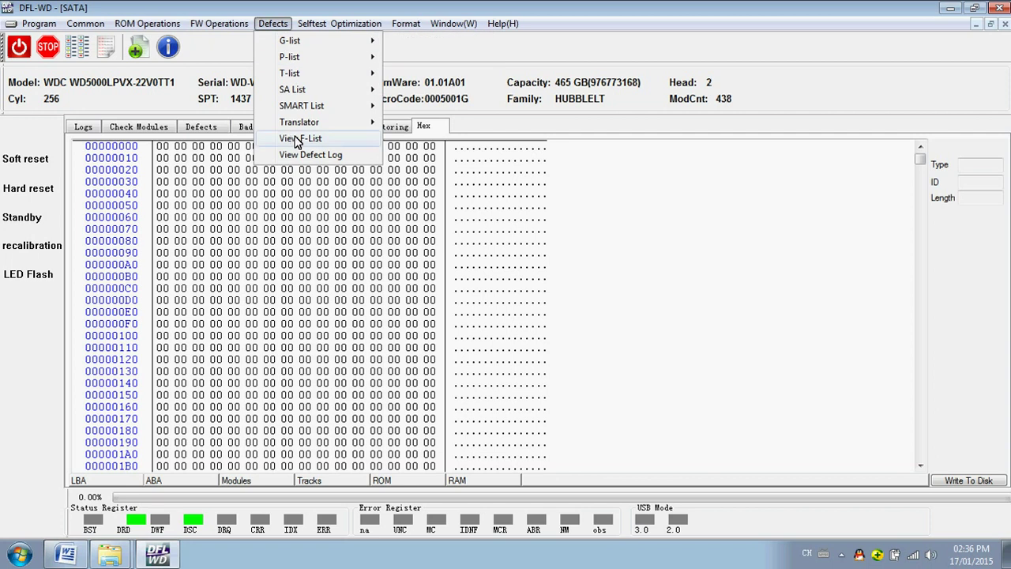
# - Browse the G-list, P-list, T-list and SA List submenus, then open View F-List for heads 0–7
pyautogui.moveTo(308, 48)
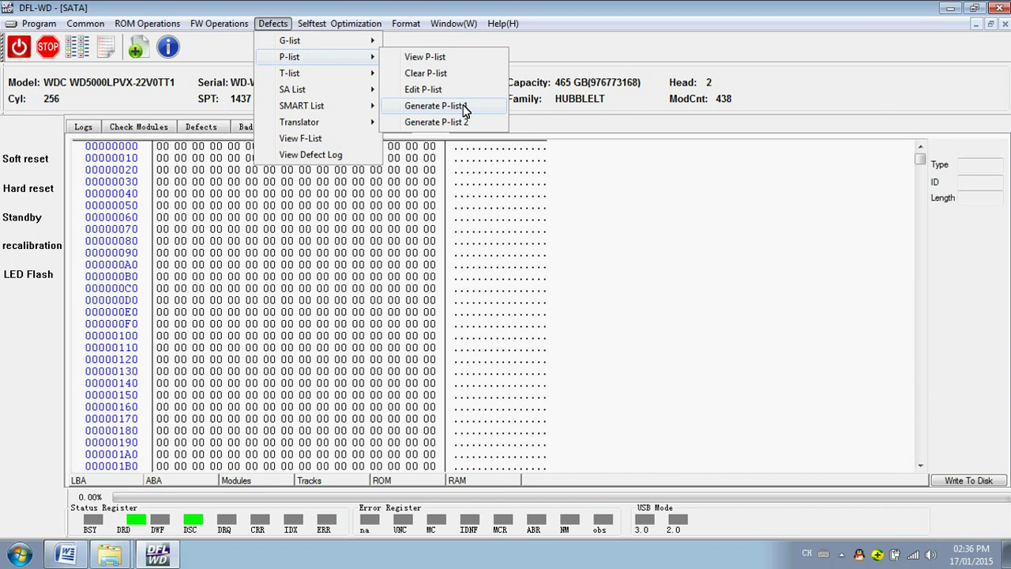
pyautogui.moveTo(326, 76)
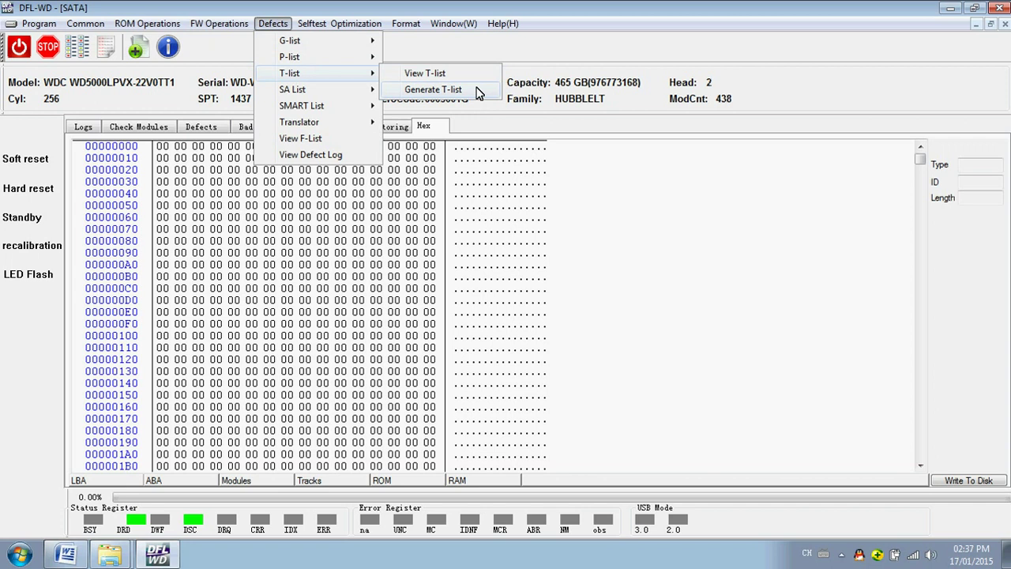
pyautogui.moveTo(346, 92)
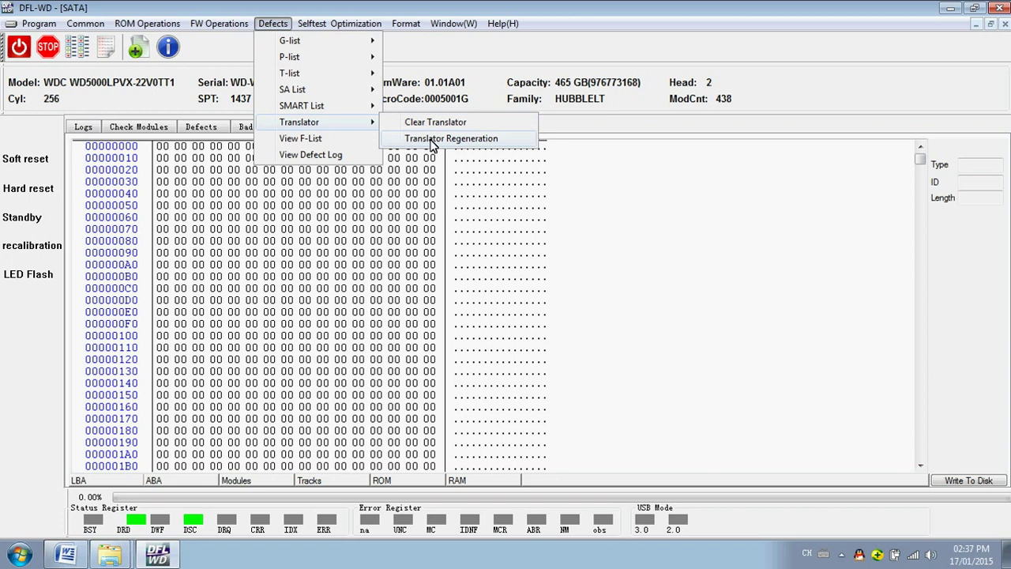
pyautogui.click(346, 146)
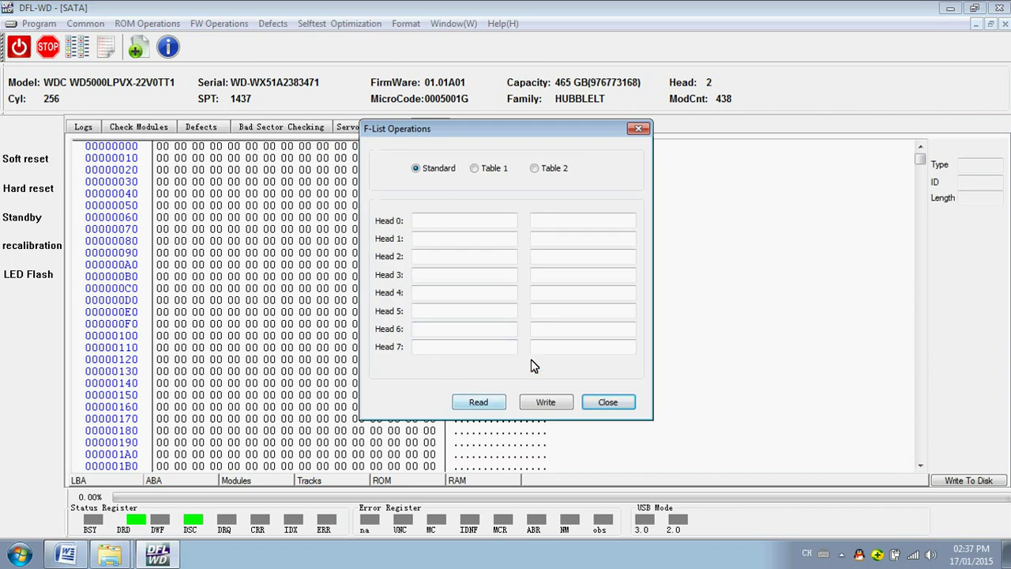
# - Close F-List Operations, run View Defect Log, then check the Check Modules and Logs pages
pyautogui.click(640, 129)
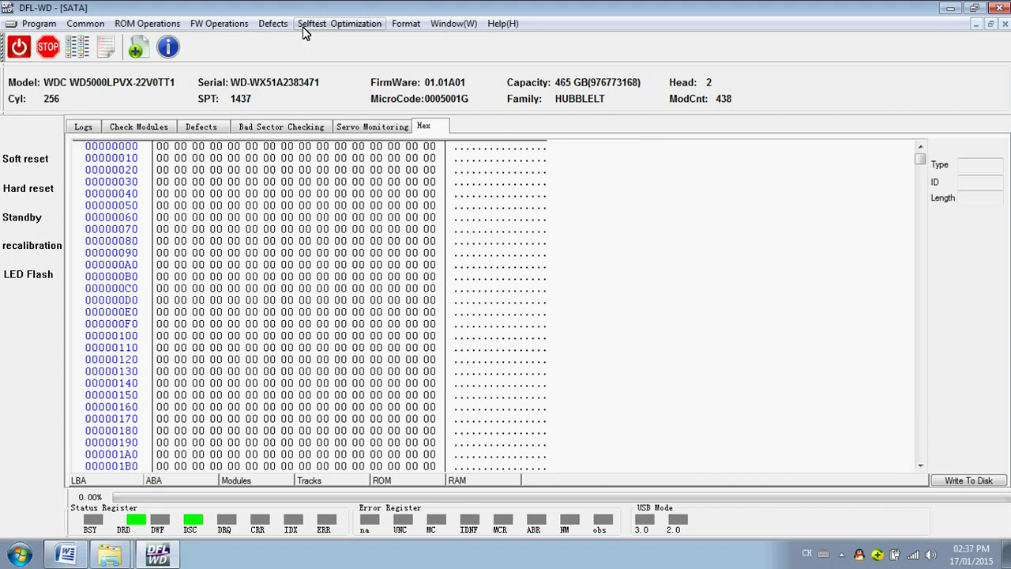
pyautogui.click(277, 25)
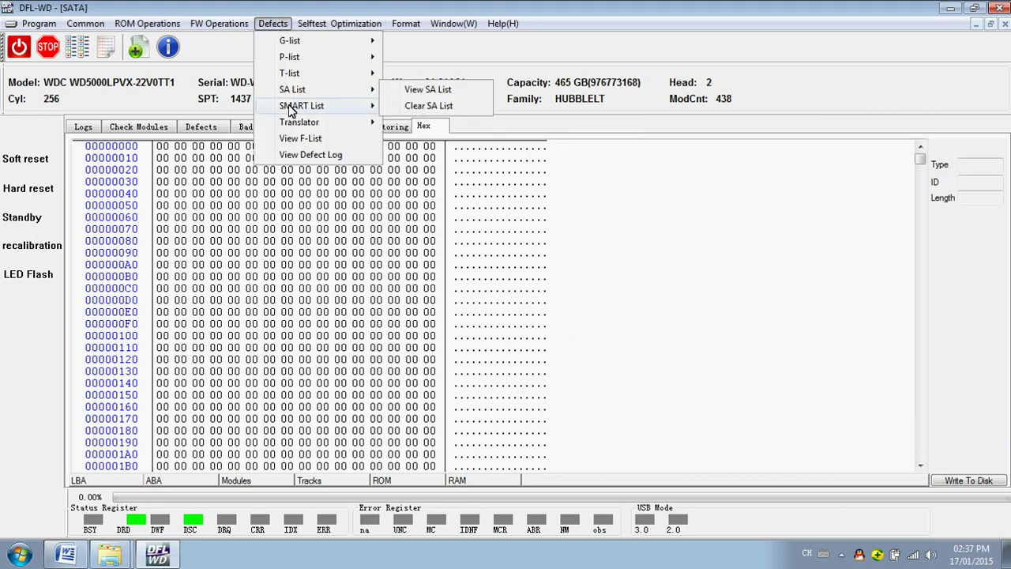
pyautogui.click(321, 156)
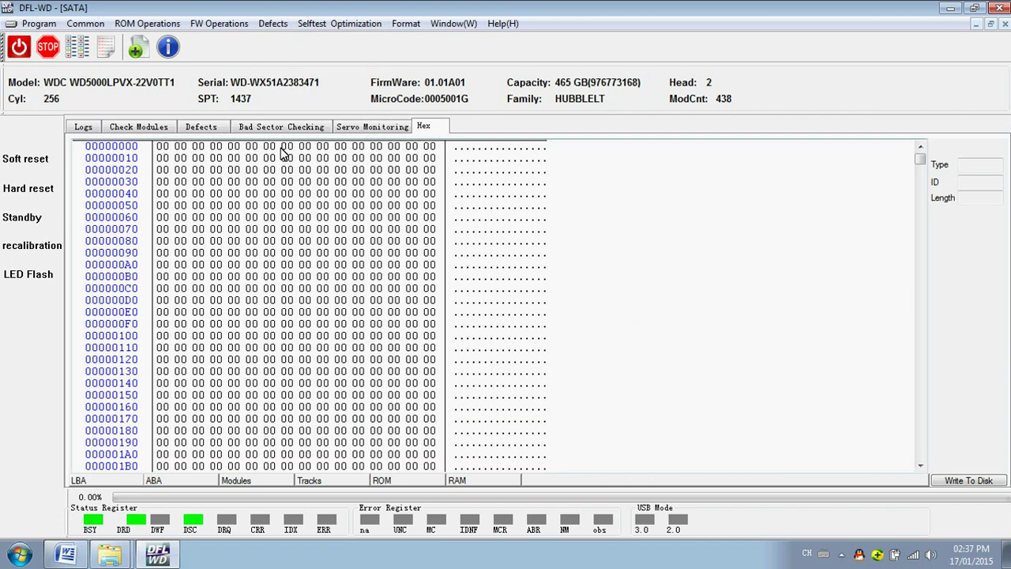
pyautogui.click(137, 129)
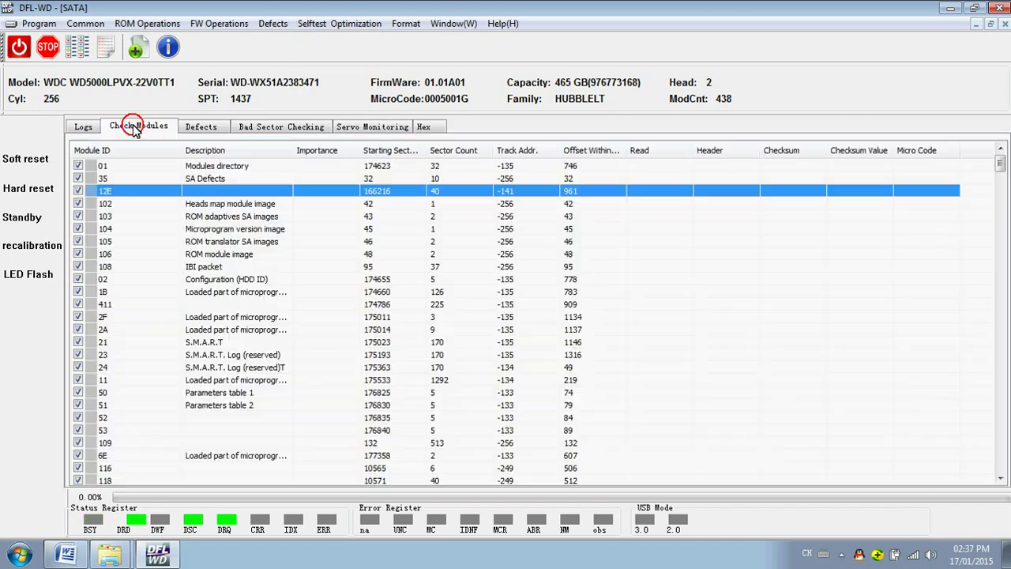
pyautogui.click(83, 127)
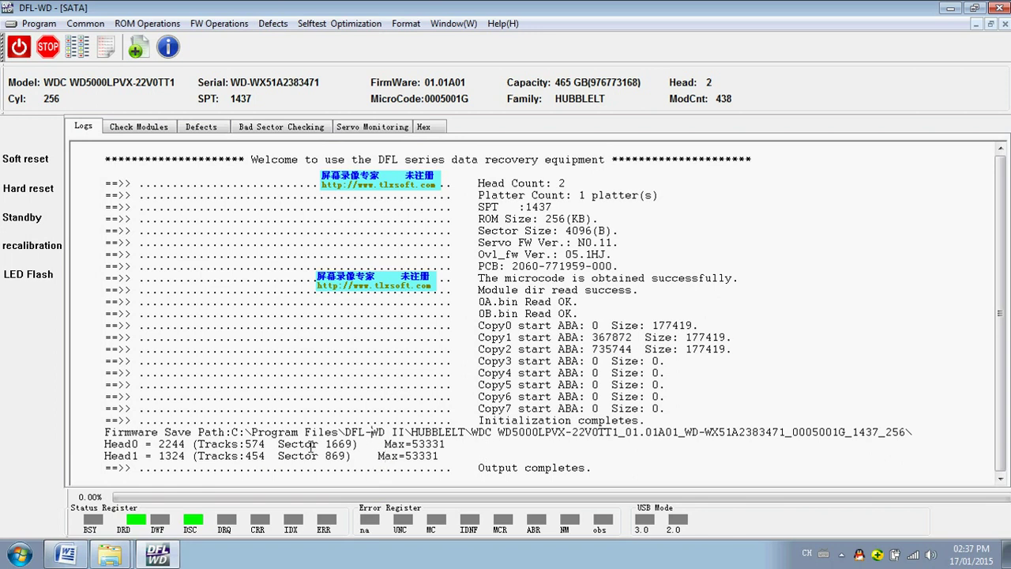
# - Browse the Selftest and Online ARCO submenus of Selftest Optimization, ending on the Format menu
pyautogui.click(335, 25)
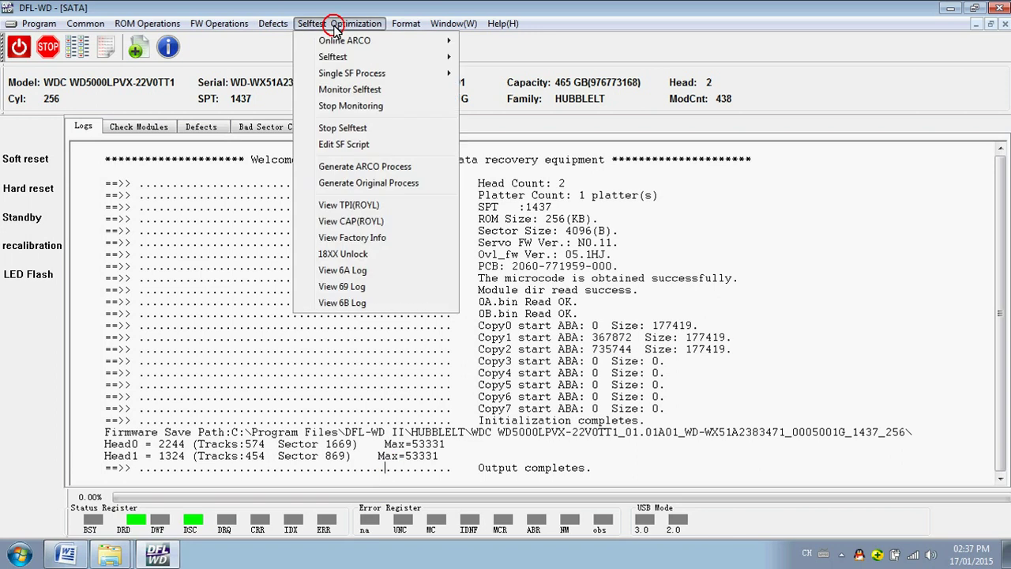
pyautogui.moveTo(279, 29)
pyautogui.moveTo(372, 29)
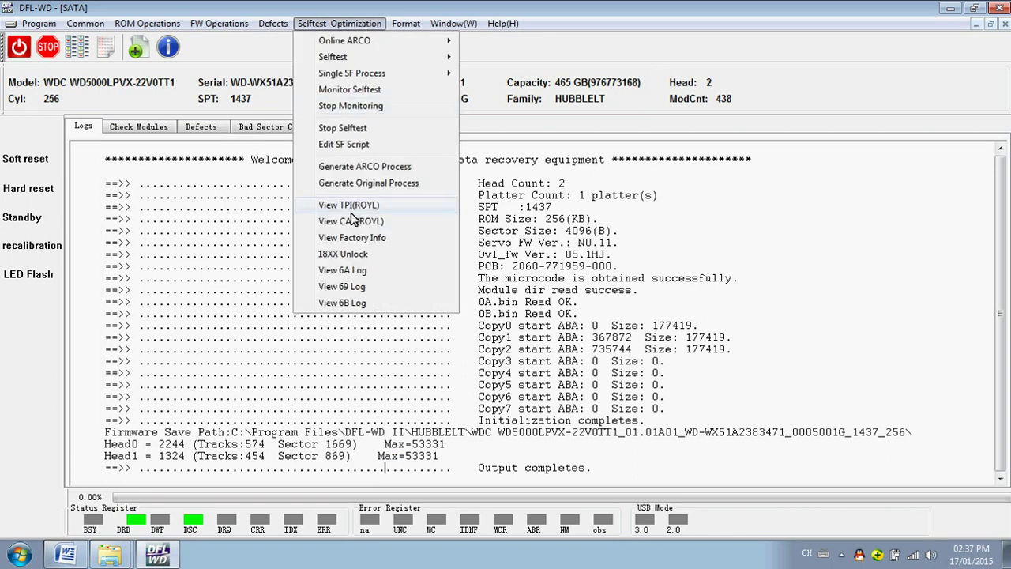
pyautogui.moveTo(362, 66)
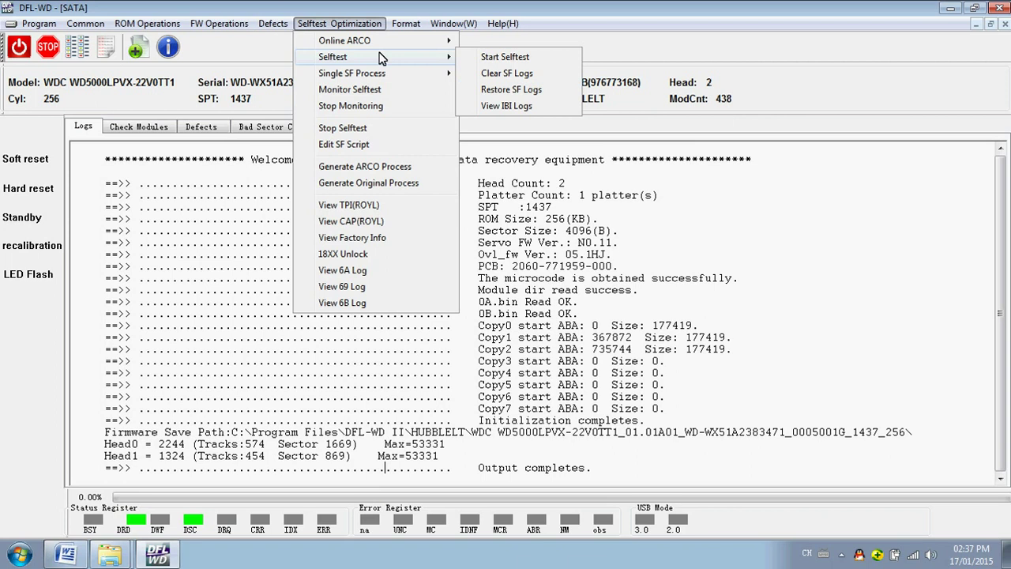
pyautogui.moveTo(380, 47)
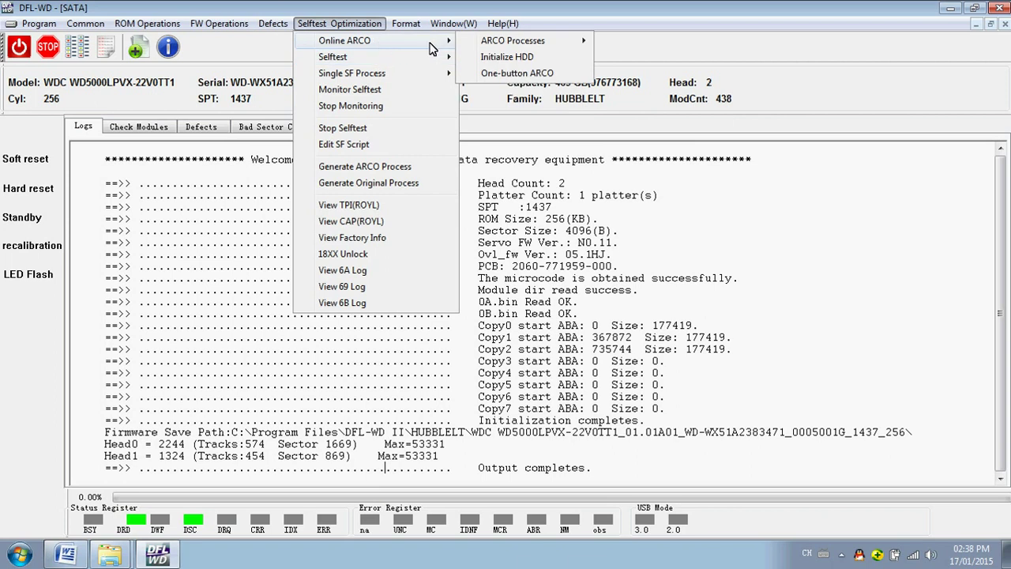
pyautogui.moveTo(501, 48)
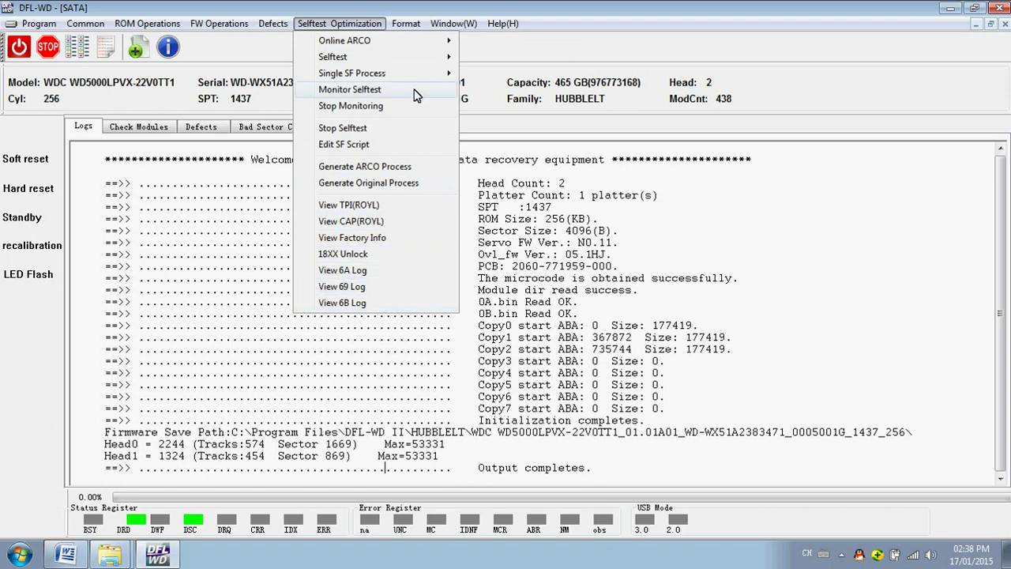
pyautogui.moveTo(414, 28)
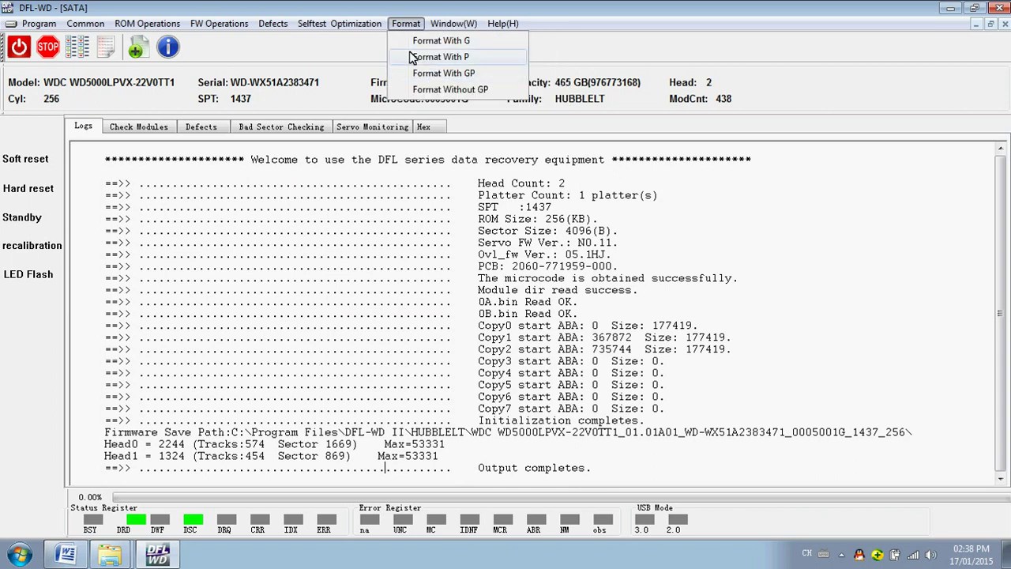
# - Close the Selftest Optimization menu, then skim the Common and ROM/FW Operations menus
pyautogui.moveTo(351, 30)
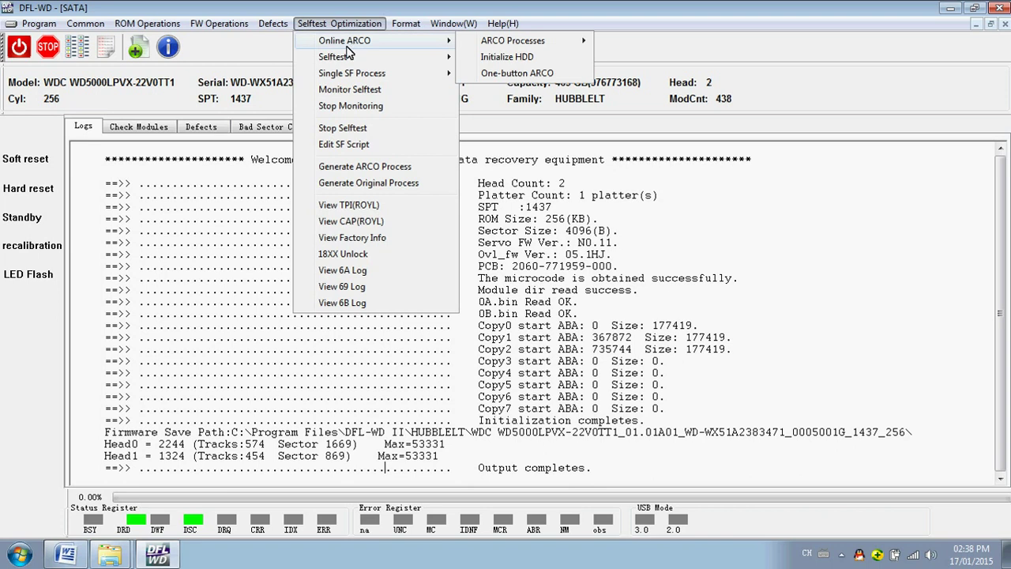
pyautogui.click(249, 60)
pyautogui.click(86, 23)
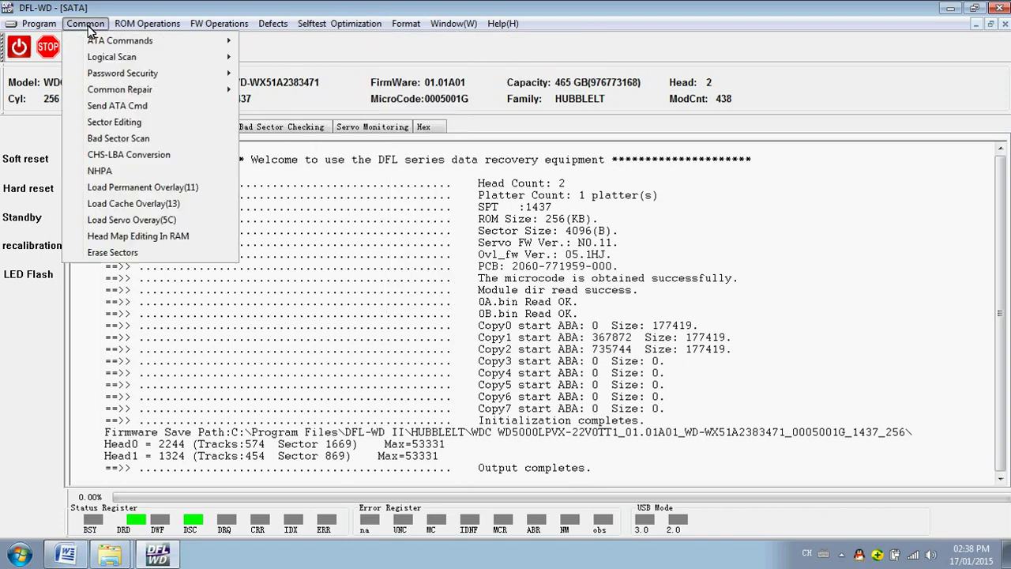
pyautogui.moveTo(136, 29)
pyautogui.moveTo(196, 24)
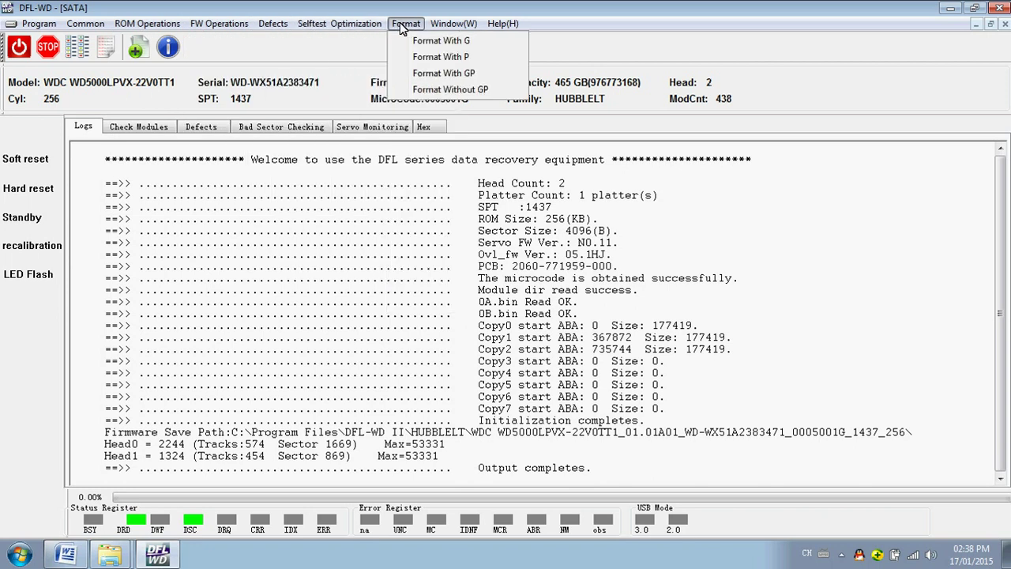
pyautogui.click(249, 70)
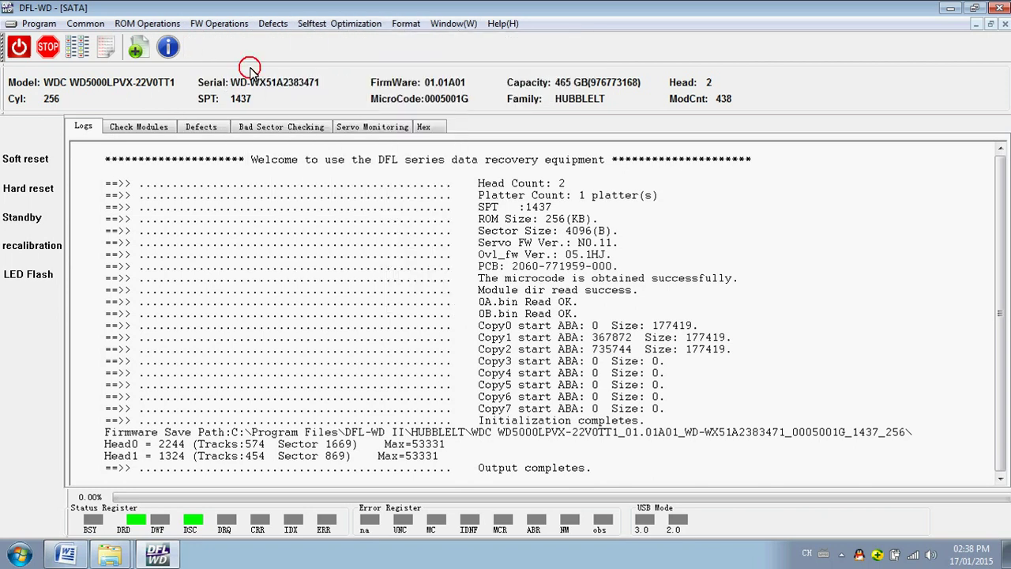